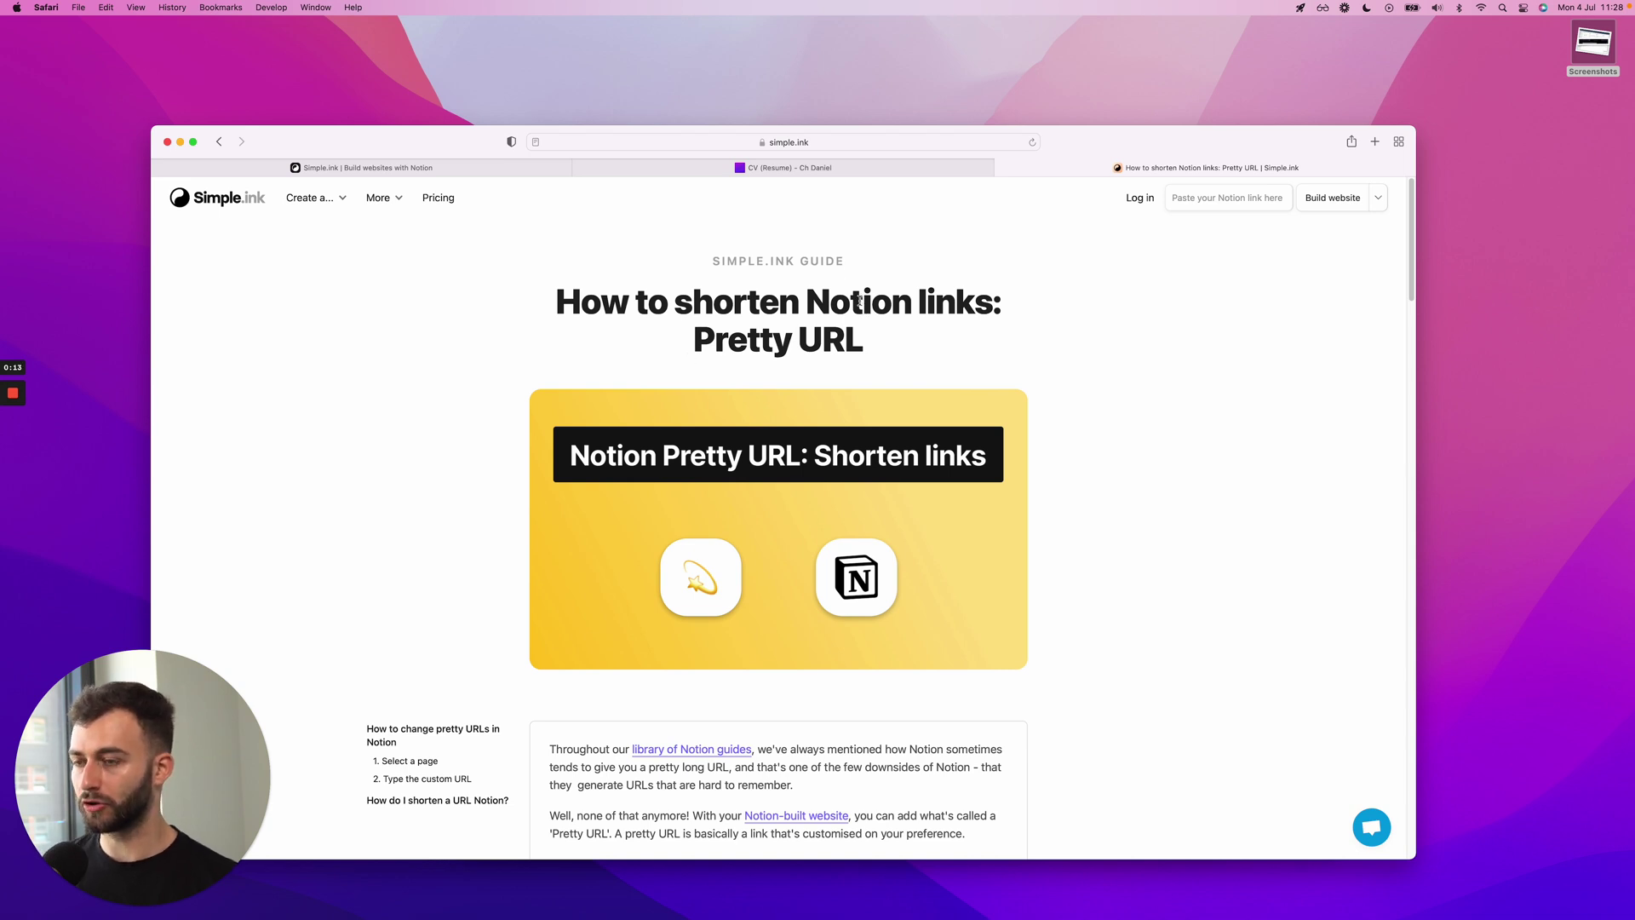
# Step: Turn on Share to web for the Notion 'How to merge tables' page, then return to Safari
pyautogui.press('super+Tab')
pyautogui.press('super+Tab')
pyautogui.press('super+Tab')
pyautogui.press('super+Tab')
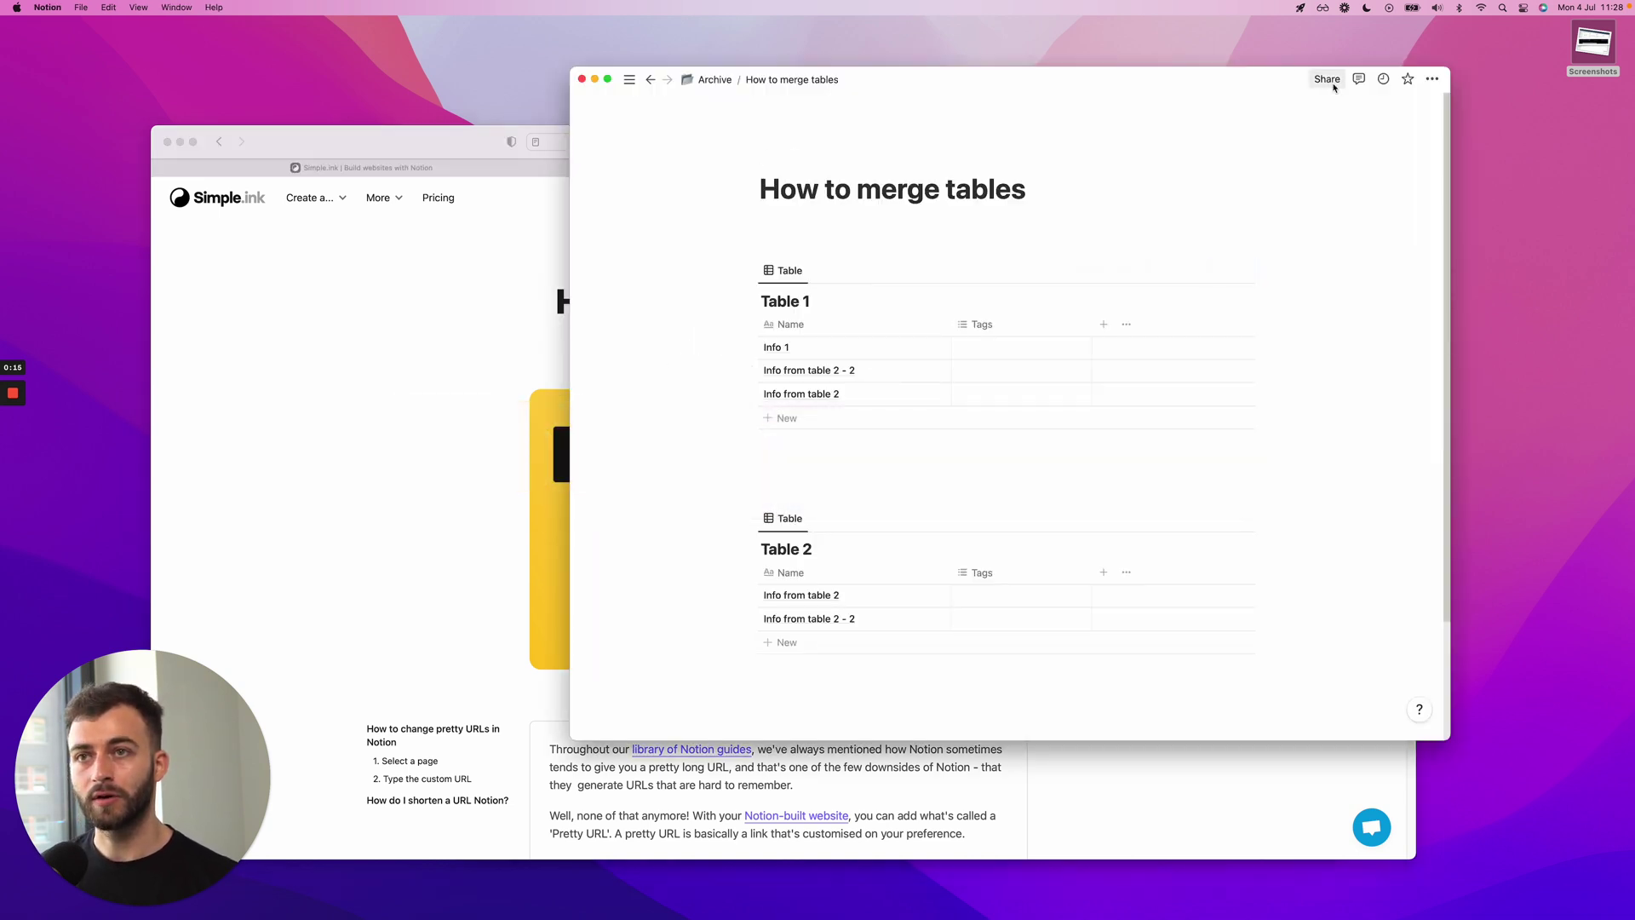
pyautogui.click(1333, 88)
pyautogui.click(1371, 150)
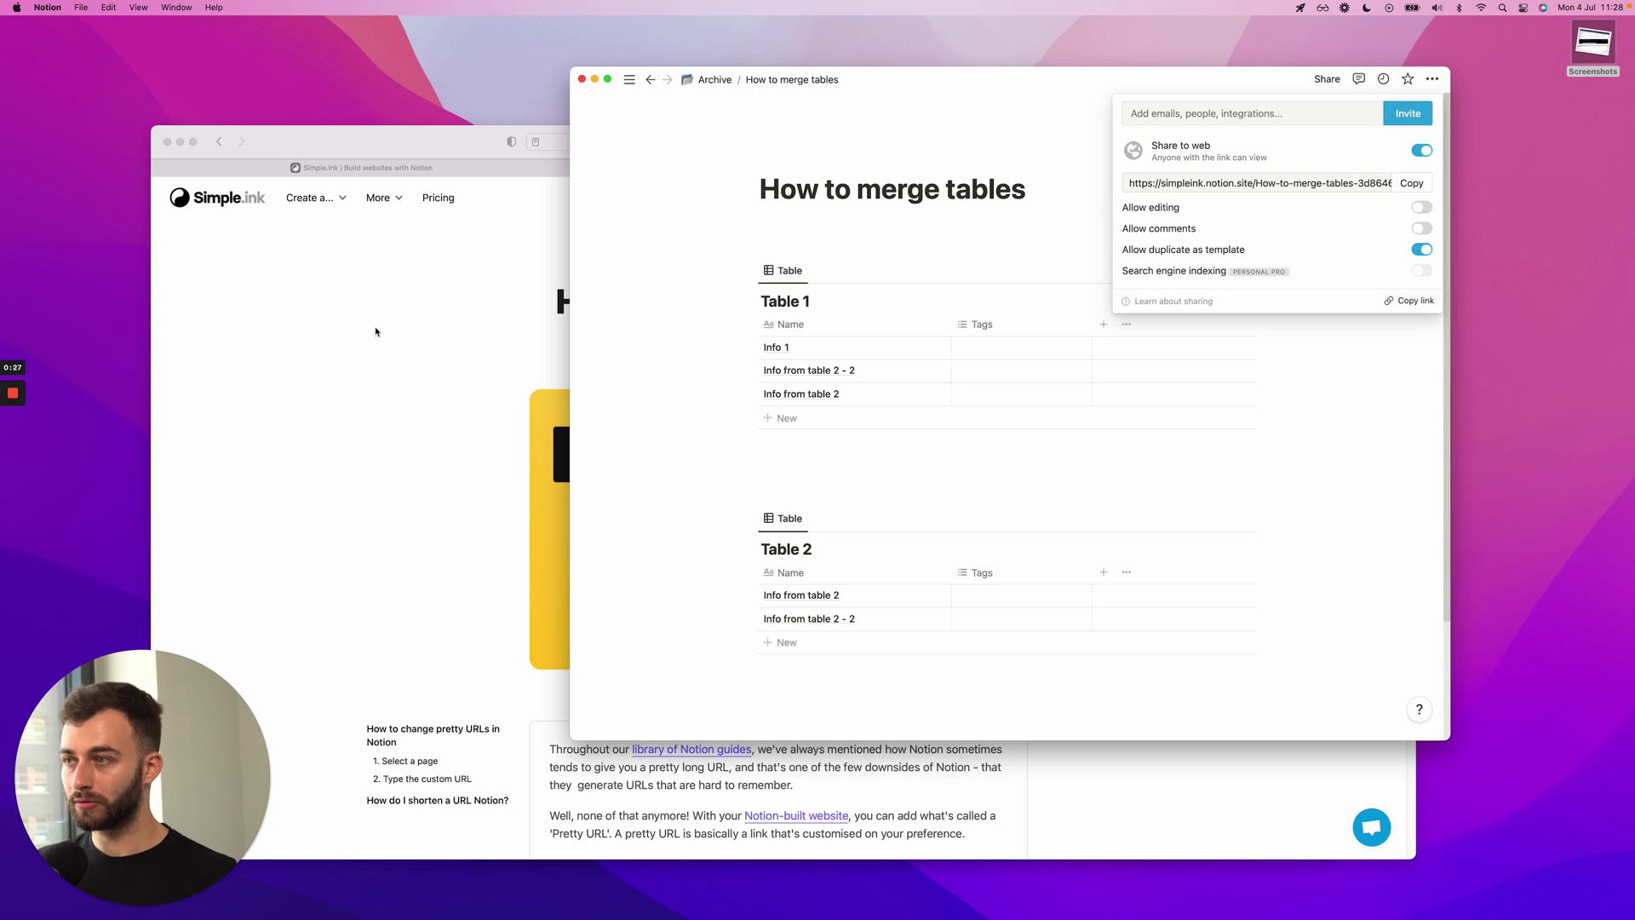
pyautogui.click(376, 335)
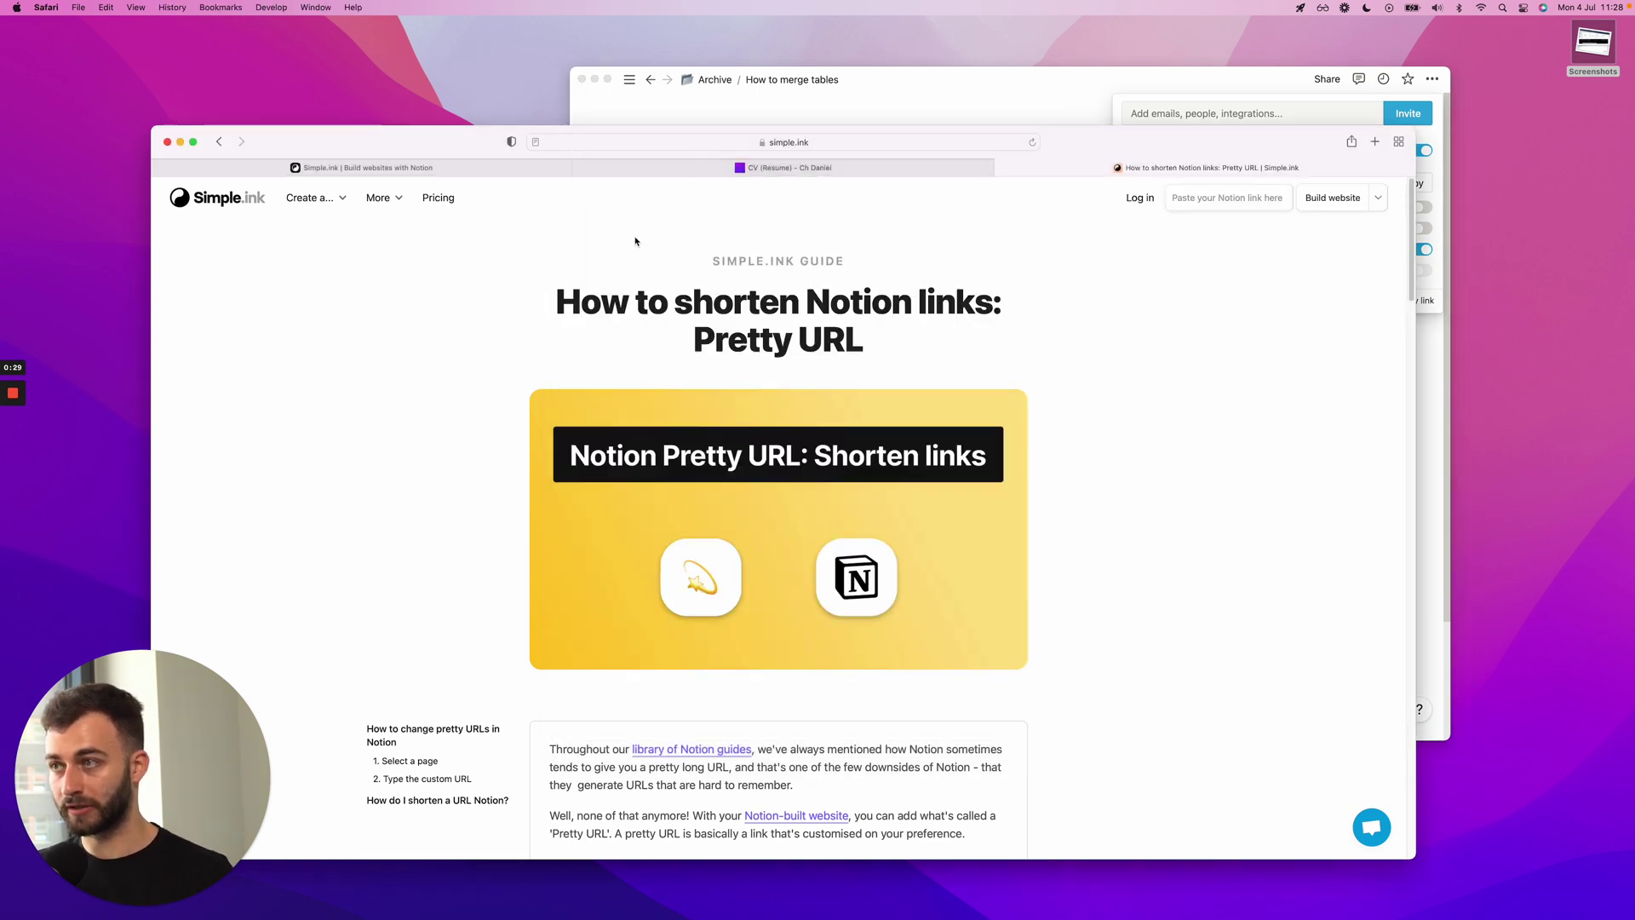
# Step: Open the Simple.ink homepage and copy the Notion page's public link
pyautogui.press('super+grave')
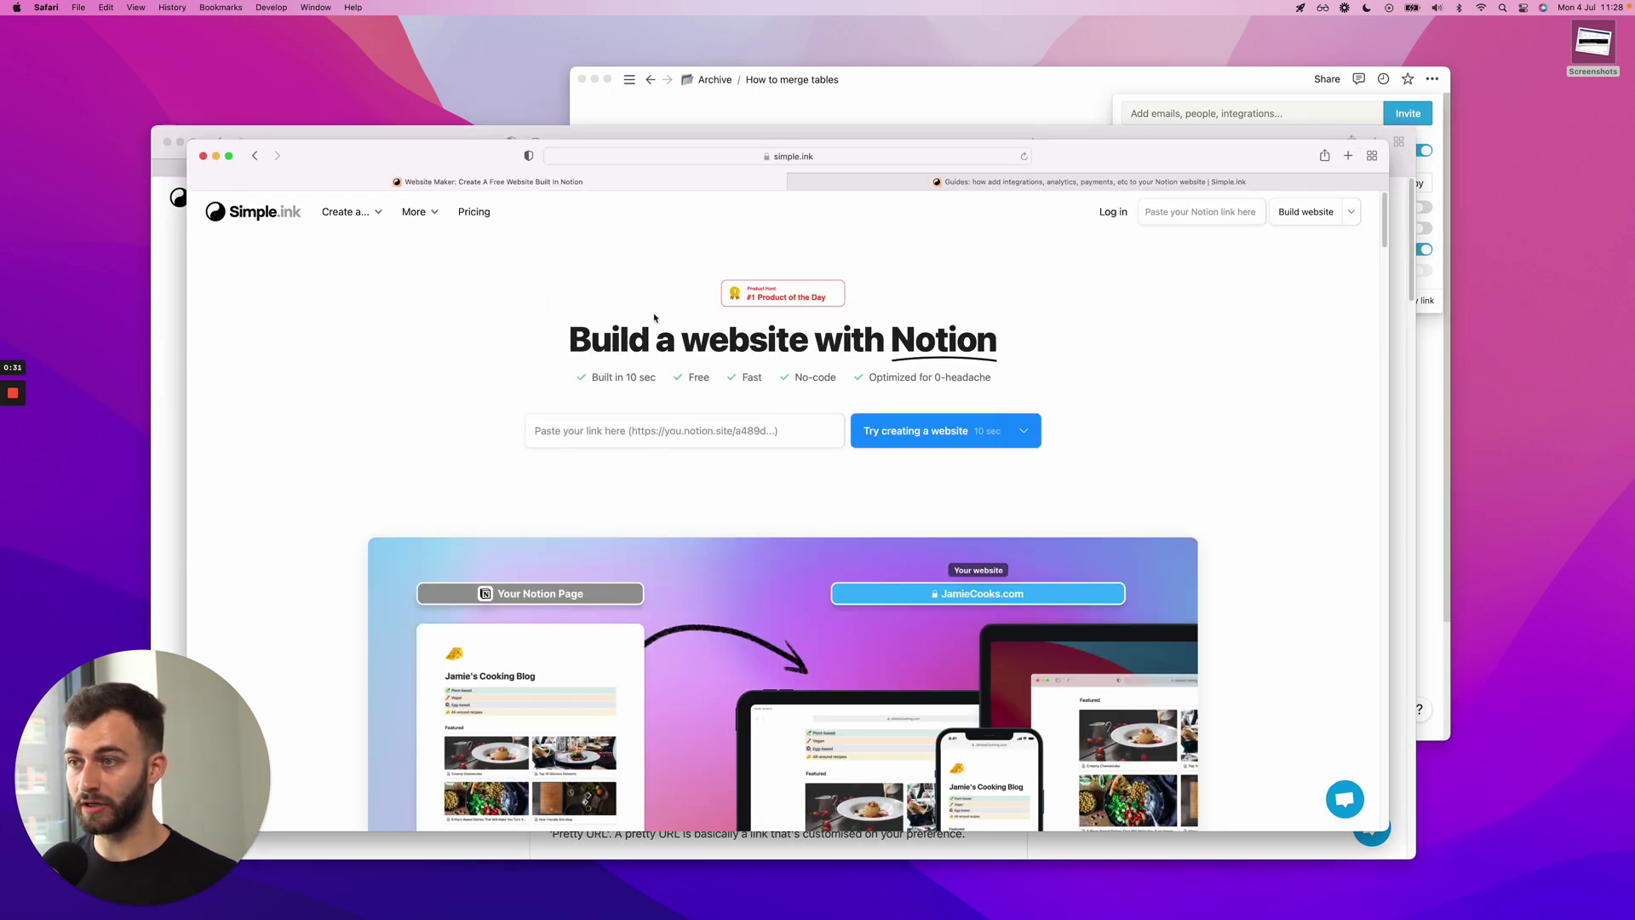
pyautogui.scroll(-3, 598, 321)
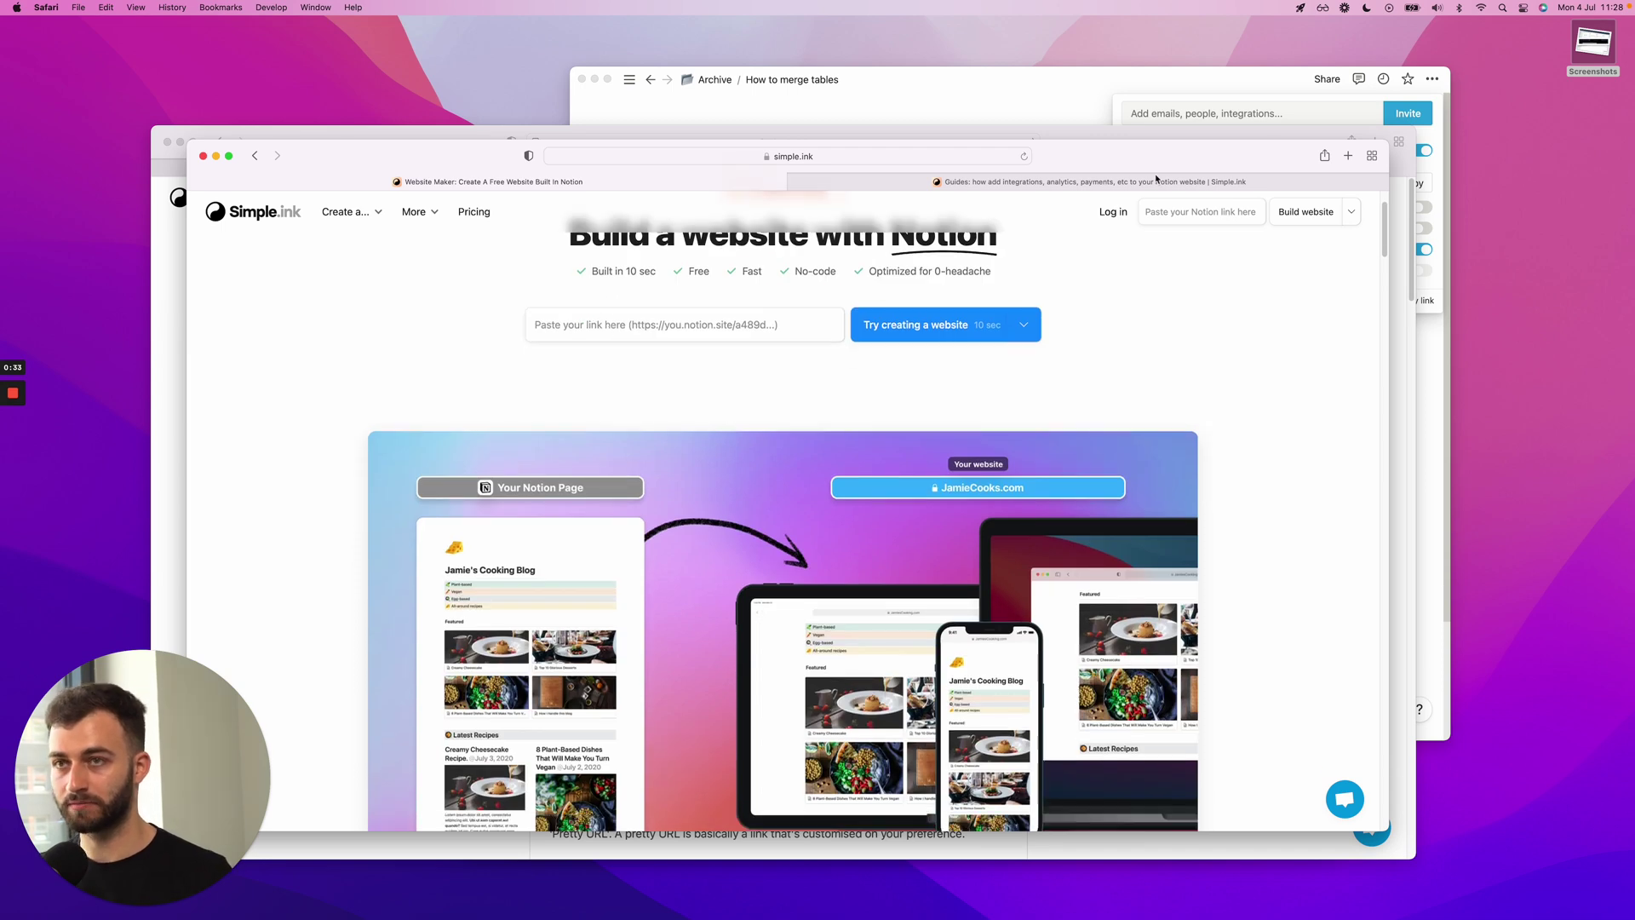
pyautogui.click(1420, 126)
pyautogui.click(1412, 183)
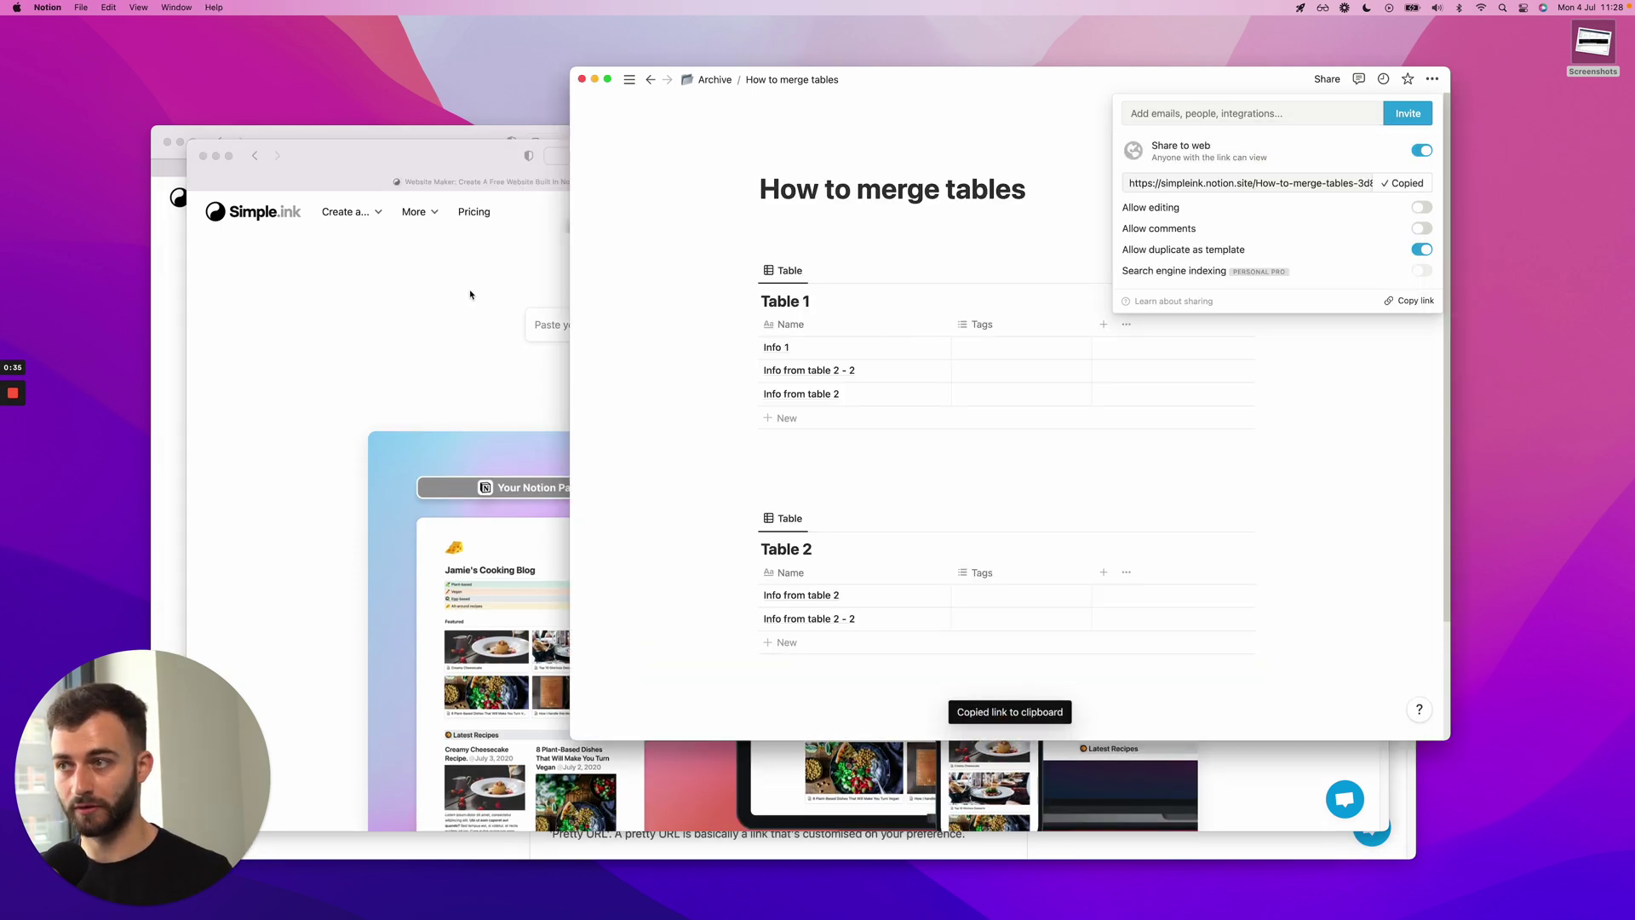
# Step: Paste the Notion link into Simple.ink's website builder box, then clear it
pyautogui.click(578, 322)
pyautogui.rightClick(579, 321)
pyautogui.click(596, 357)
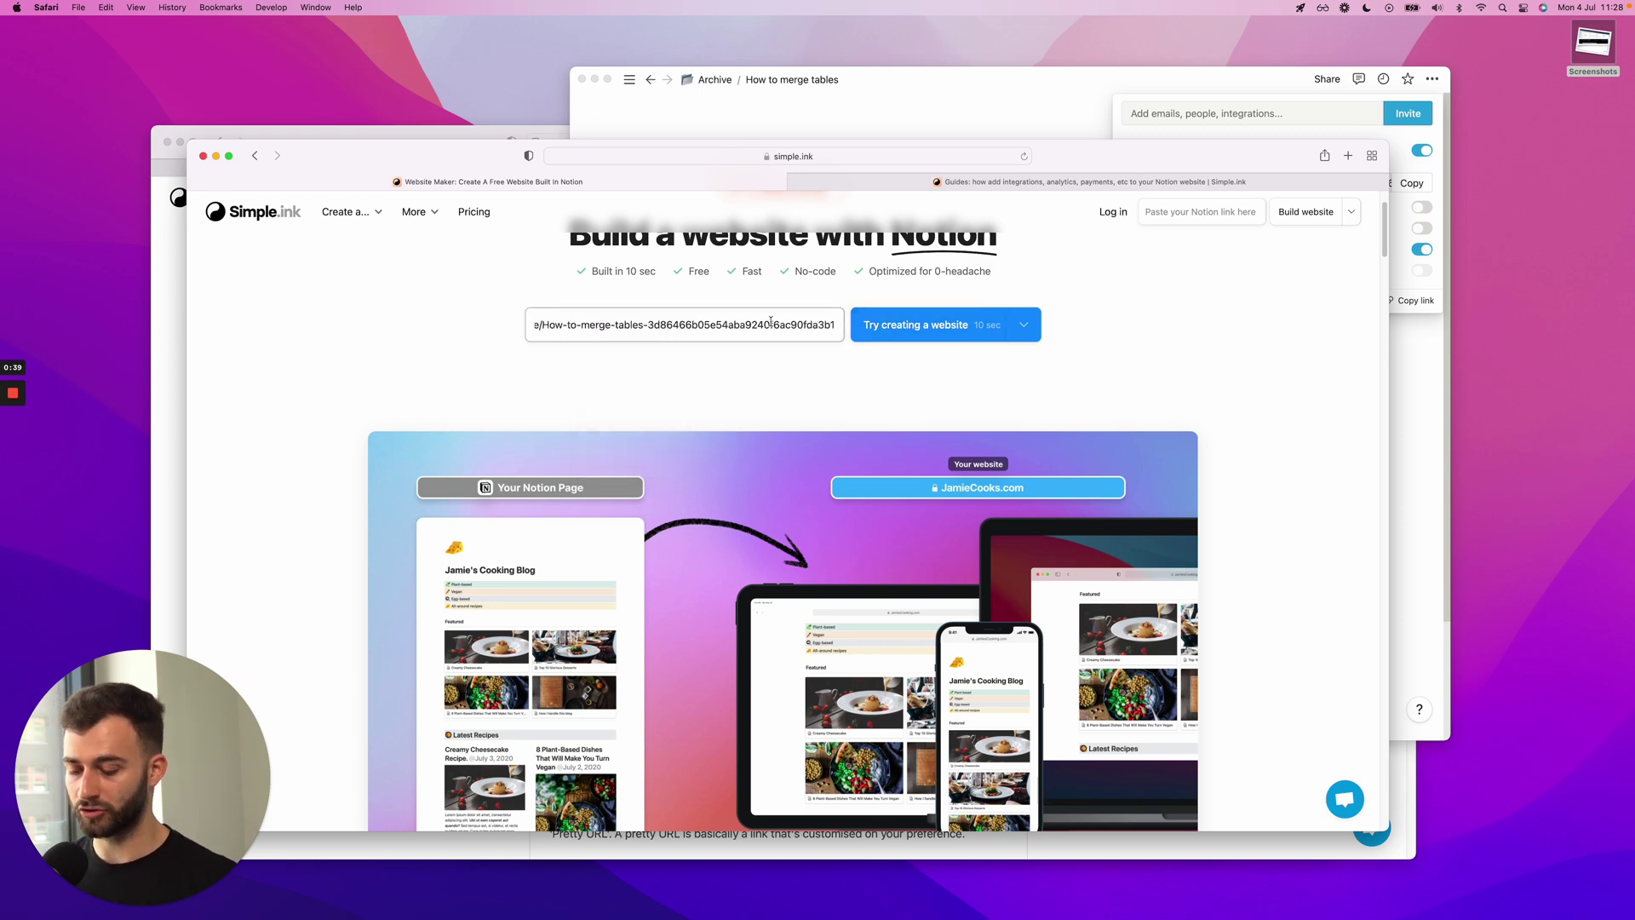
pyautogui.press('Return')
pyautogui.scroll(-2, 763, 367)
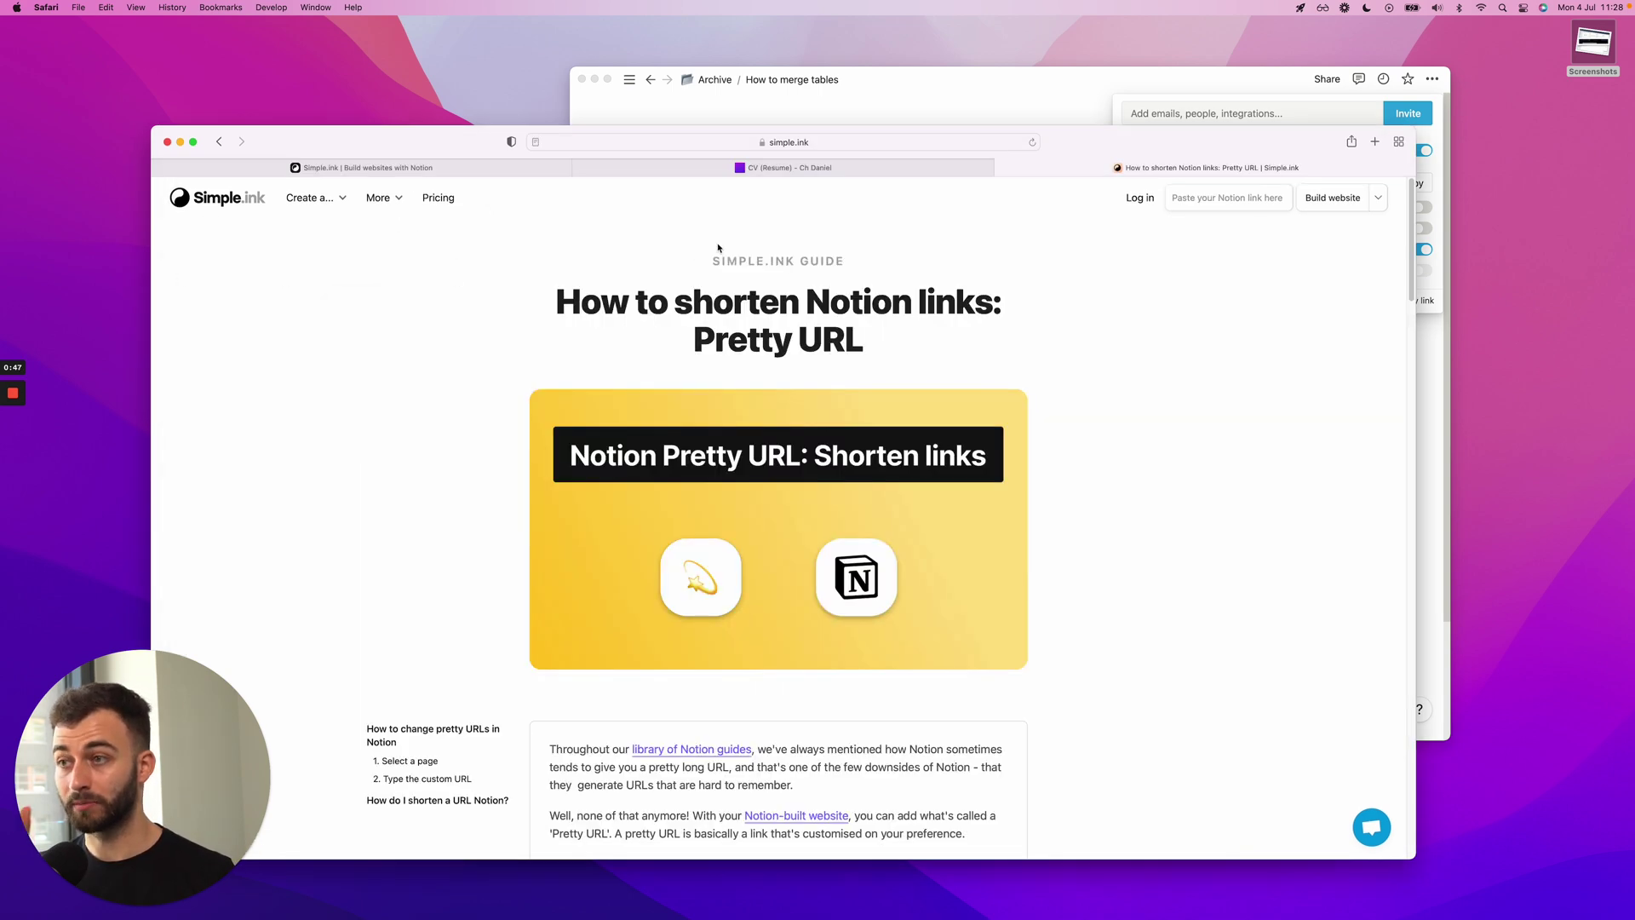
pyautogui.click(979, 106)
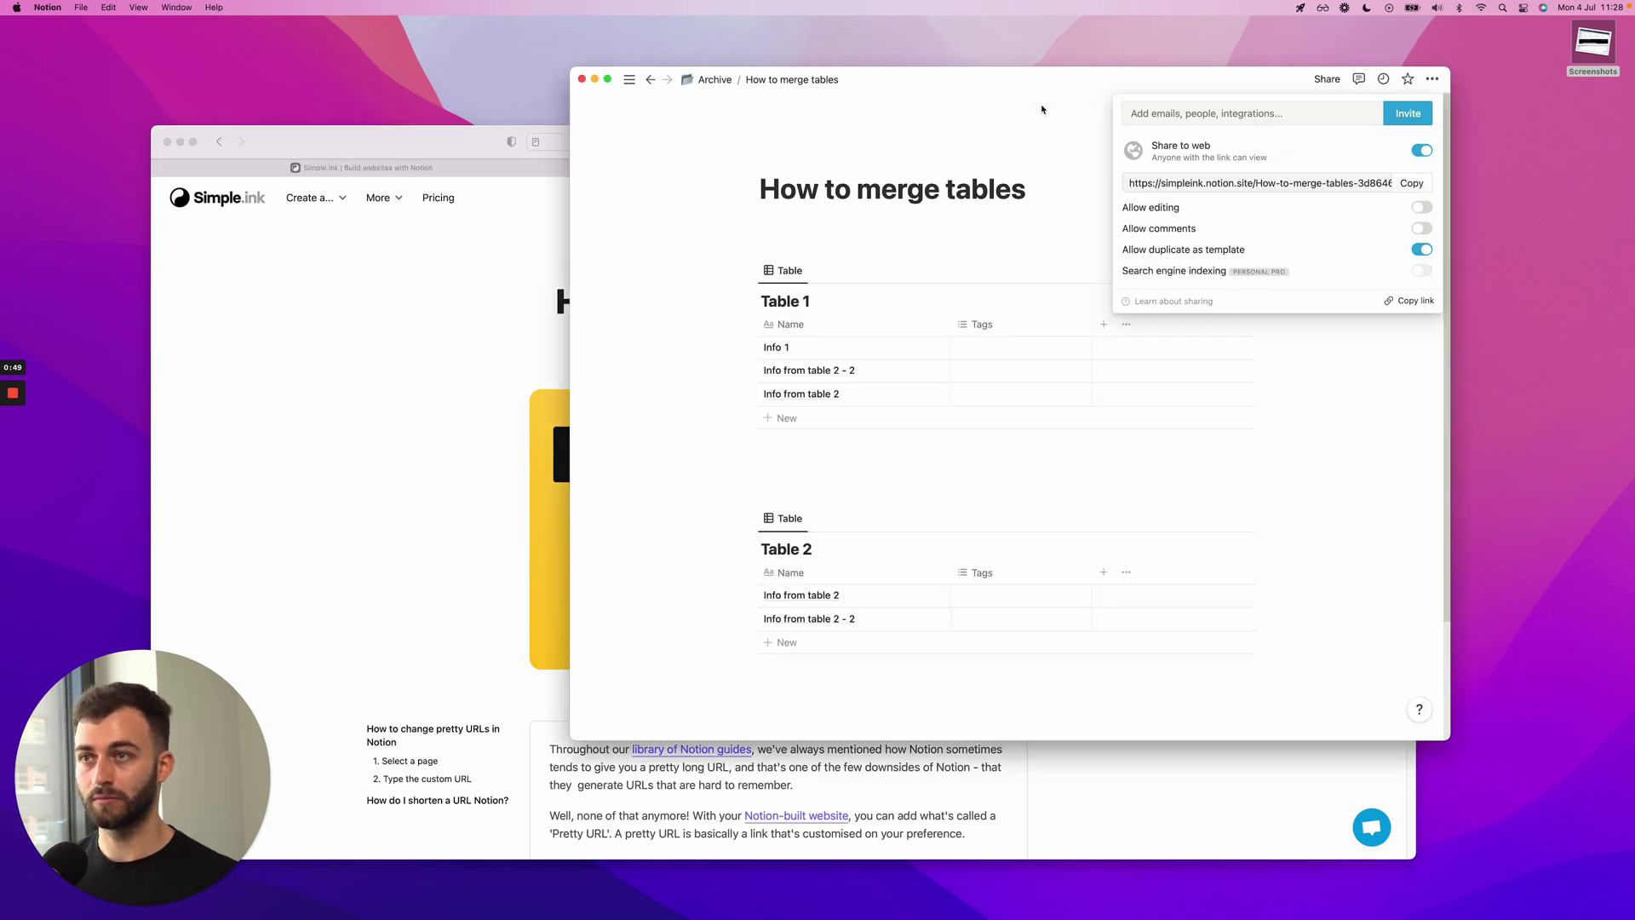
# Step: Close Notion's sharing options and hide Notion, returning to the Pretty URL guide
pyautogui.click(670, 197)
pyautogui.press('super+h')
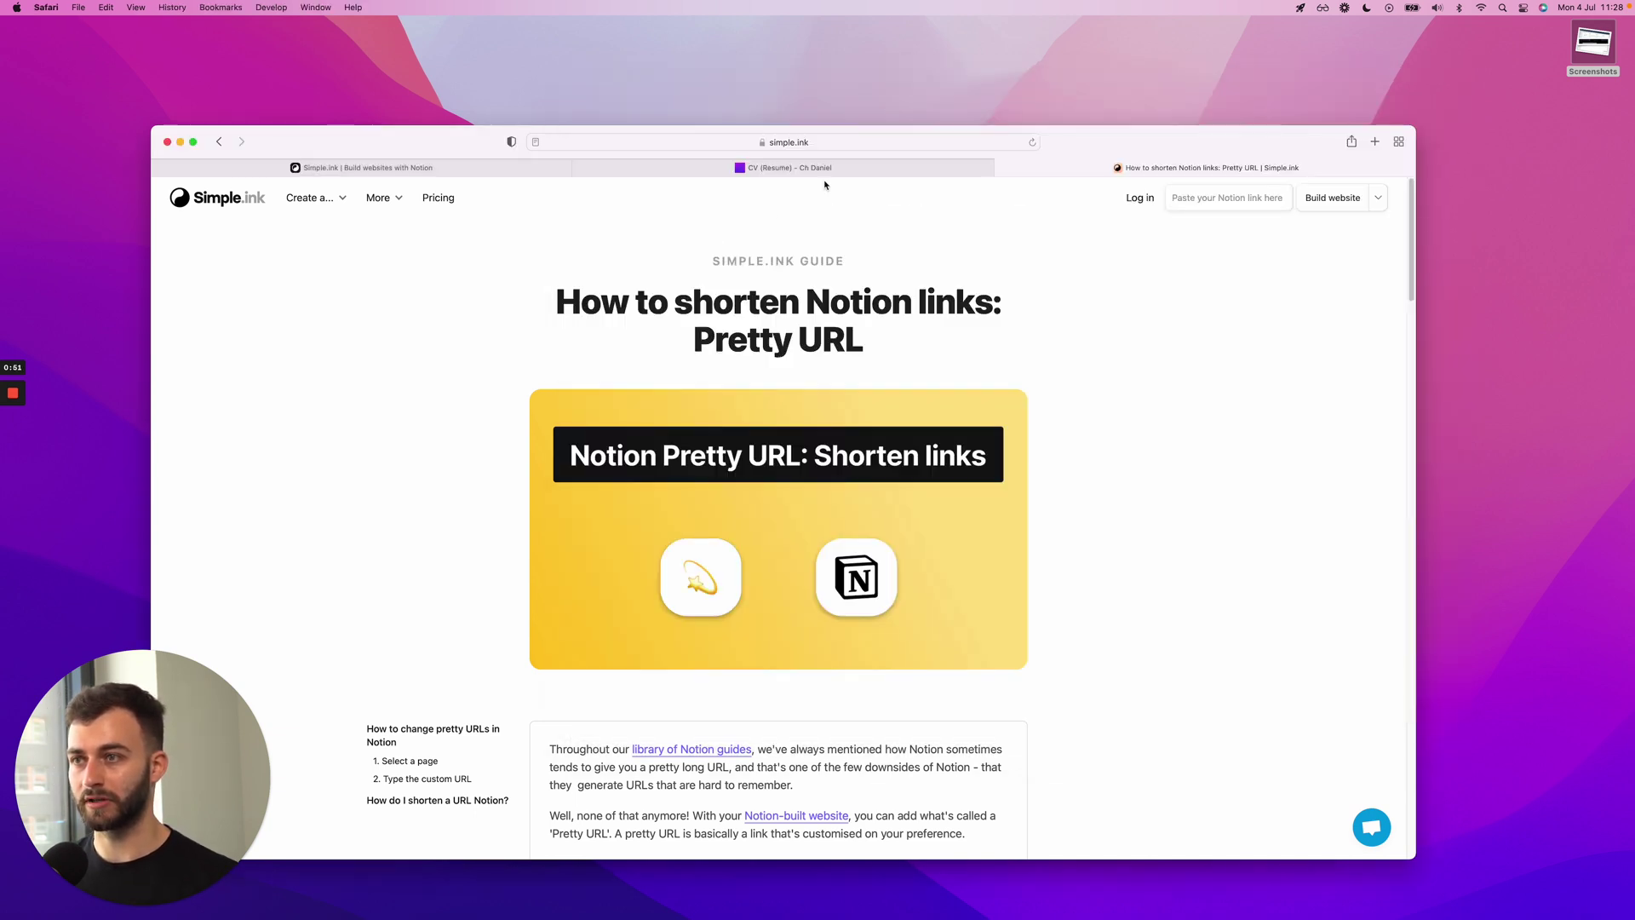
pyautogui.press('super+grave')
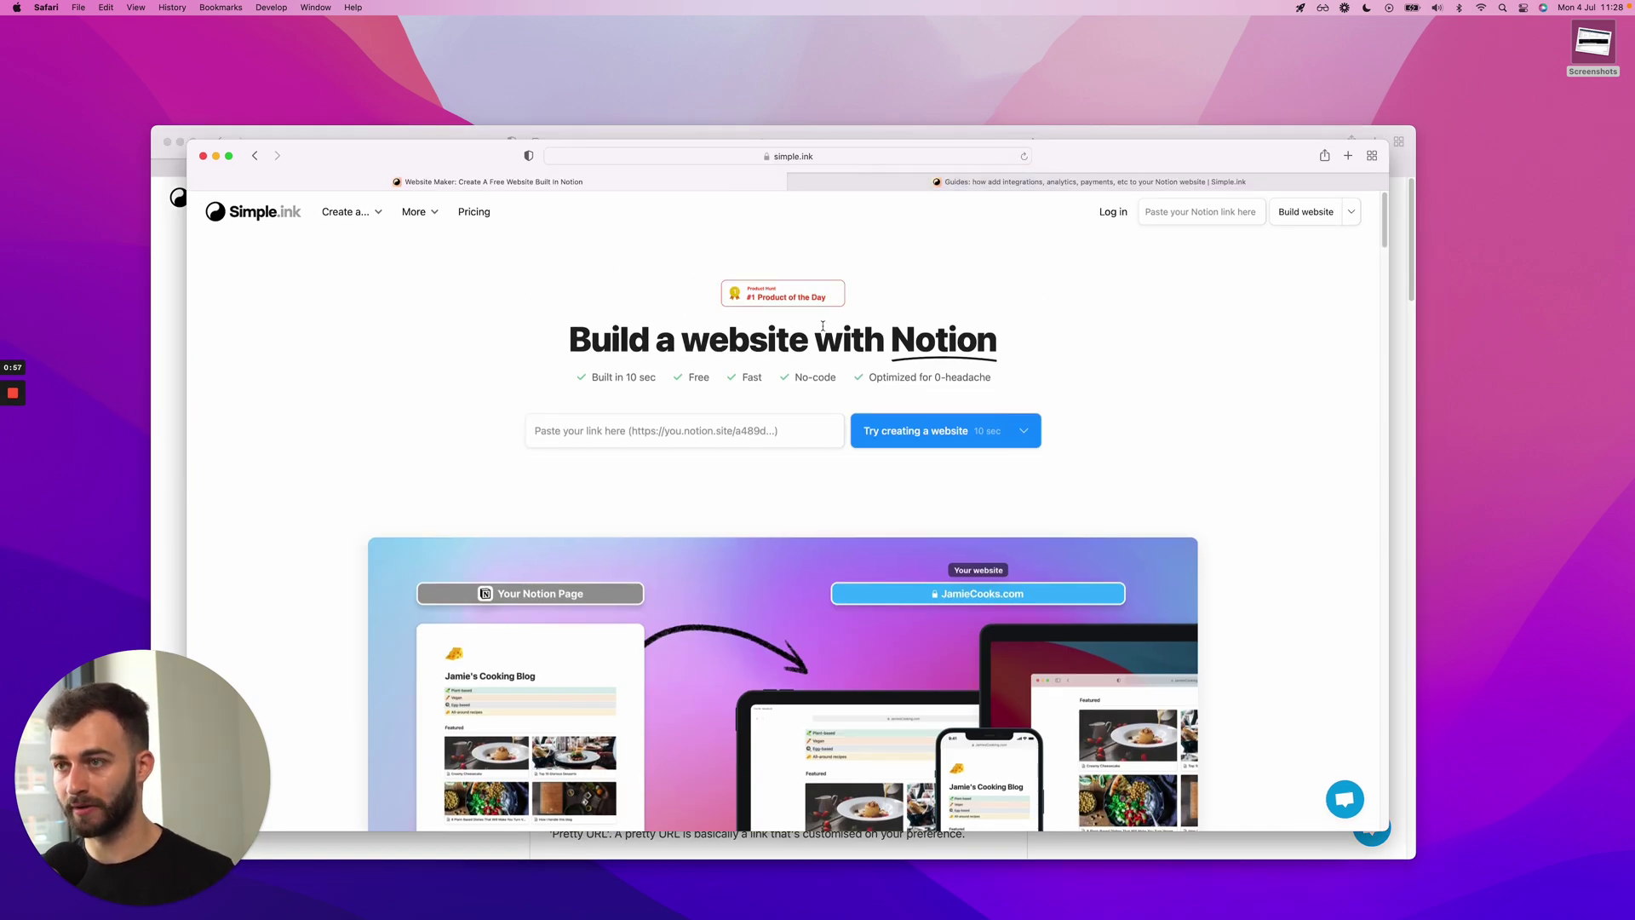
pyautogui.click(181, 315)
# Step: Read the guide's long Notion URL and pretty URL examples, then go to the CV site dashboard
pyautogui.scroll(-3, 714, 340)
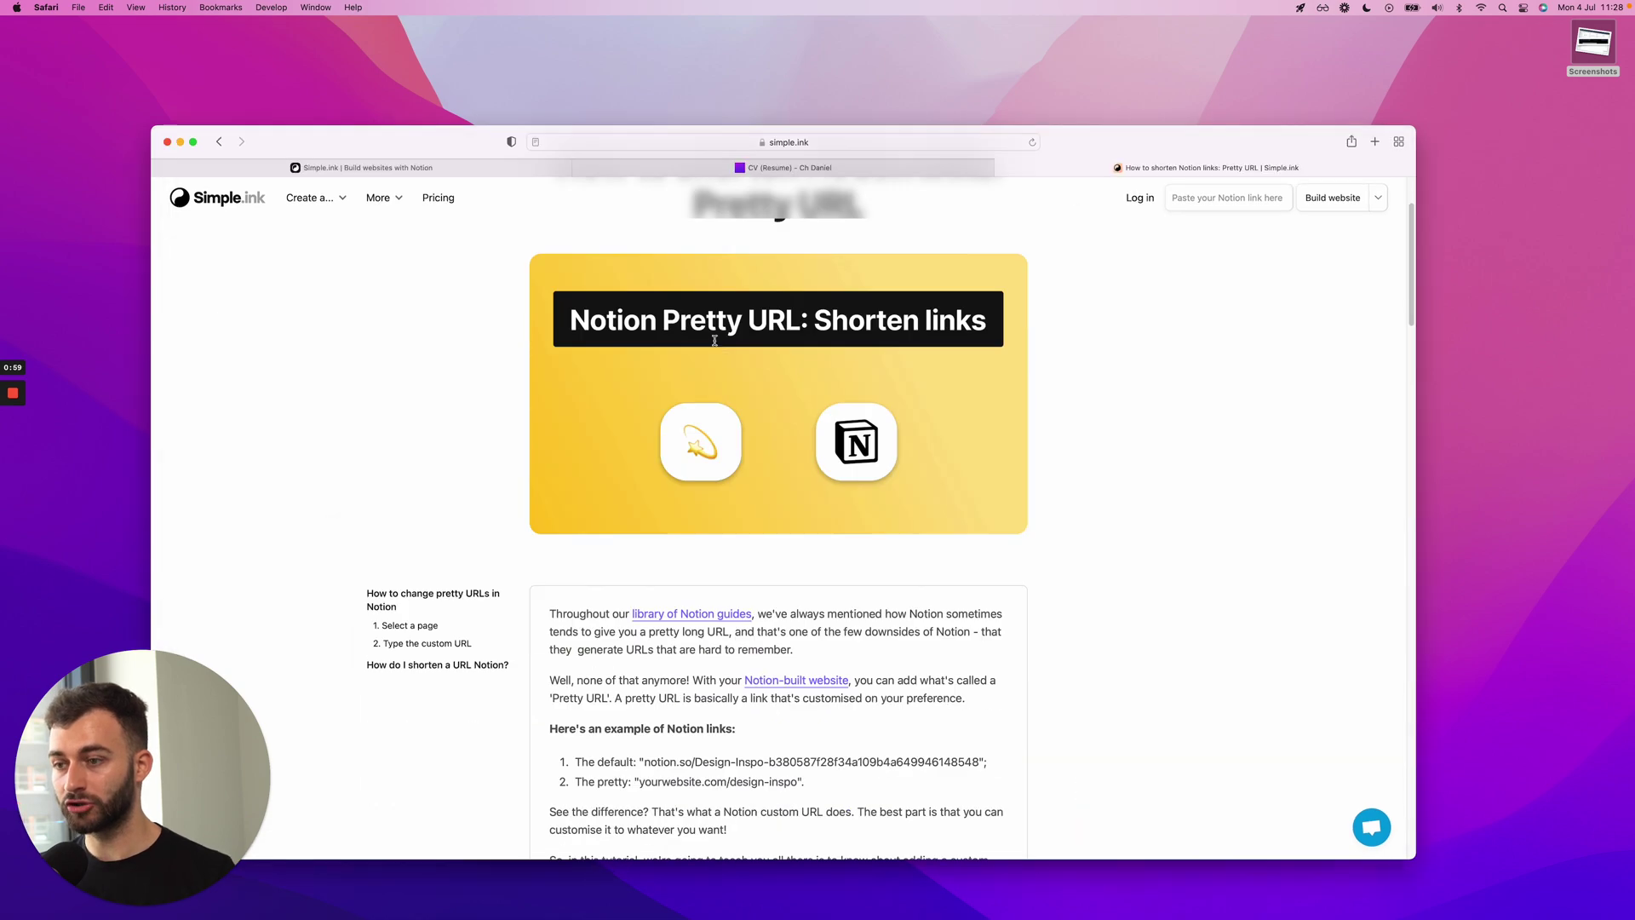
pyautogui.scroll(-3, 715, 342)
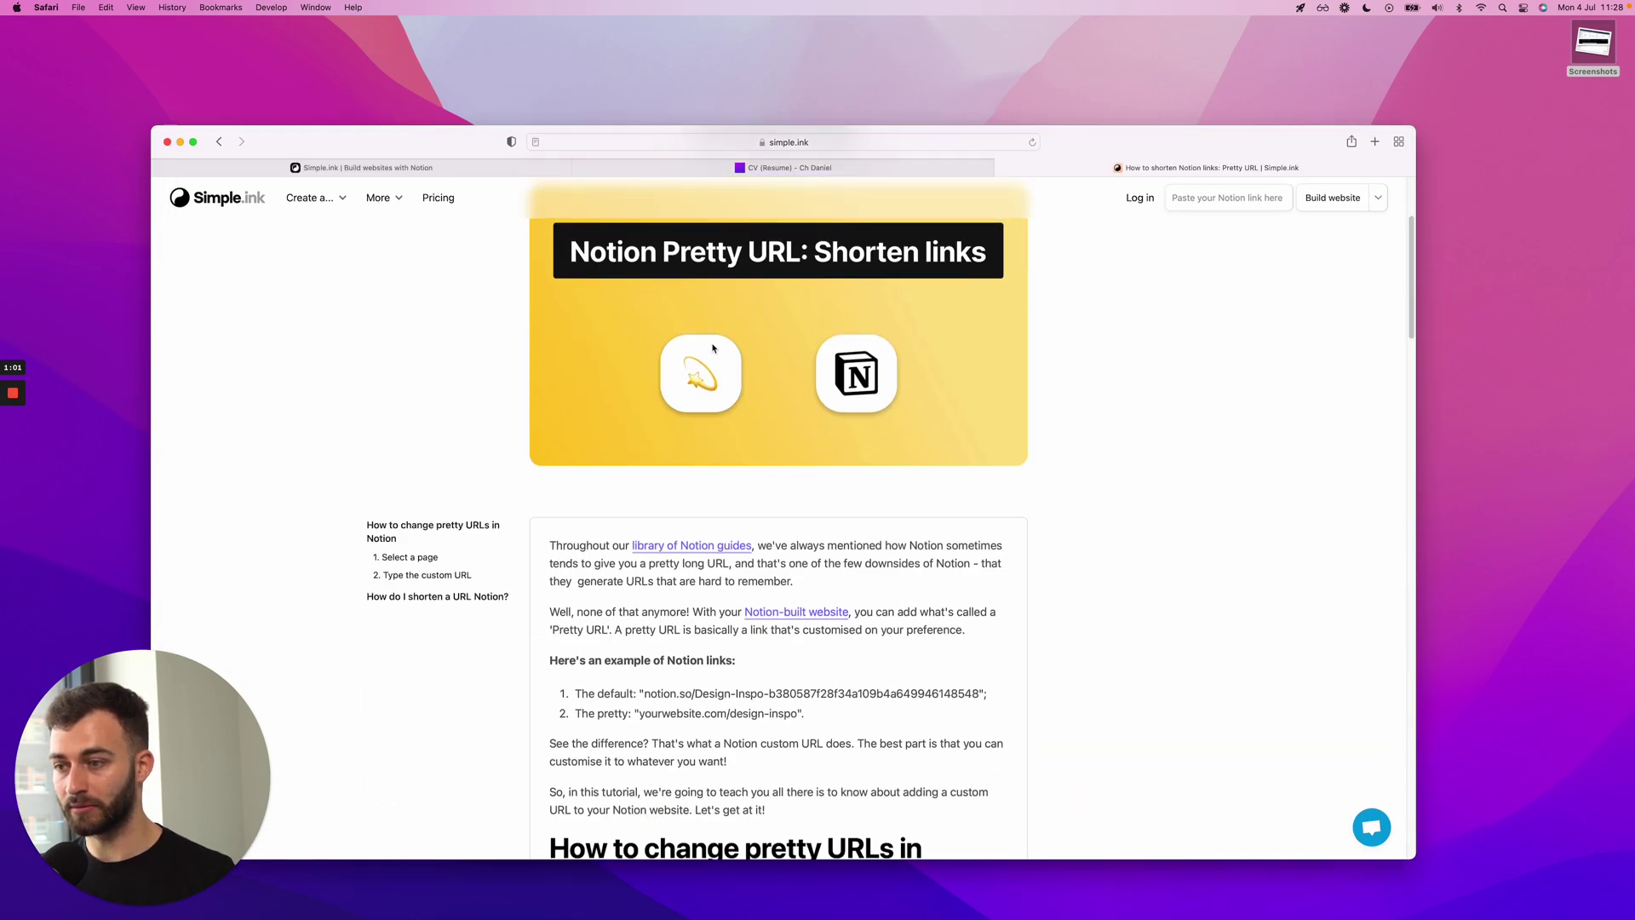
pyautogui.scroll(-2, 713, 347)
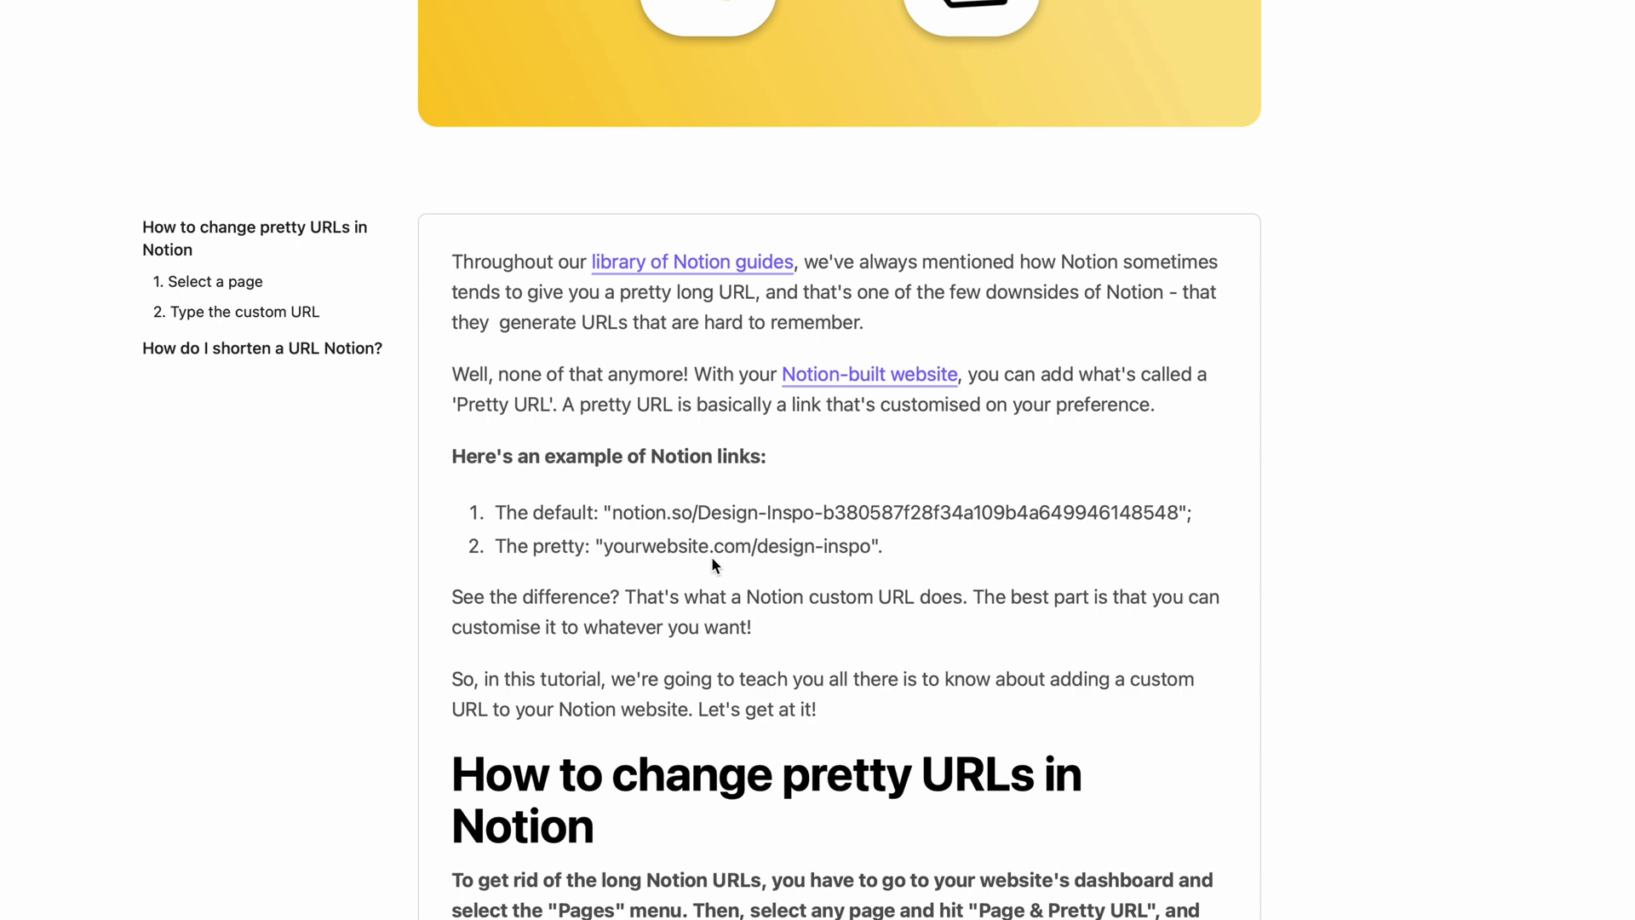
pyautogui.moveTo(614, 512); pyautogui.dragTo(1130, 514)
pyautogui.click(1291, 499)
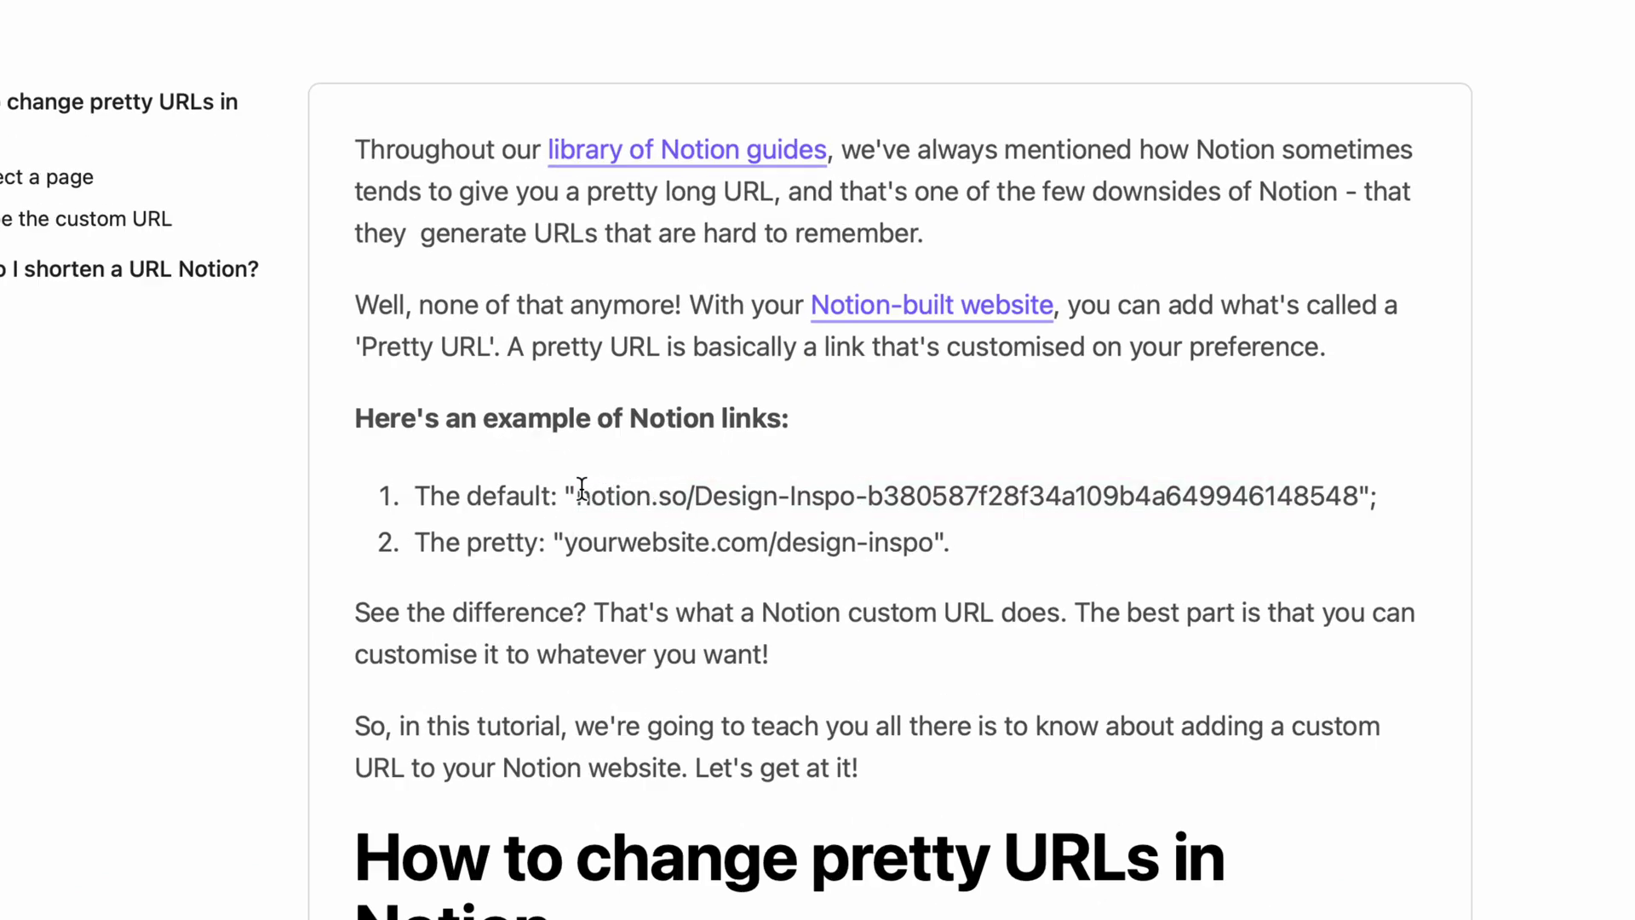
pyautogui.moveTo(694, 496); pyautogui.dragTo(890, 495)
pyautogui.click(958, 496)
pyautogui.moveTo(596, 542); pyautogui.dragTo(852, 539)
pyautogui.click(839, 537)
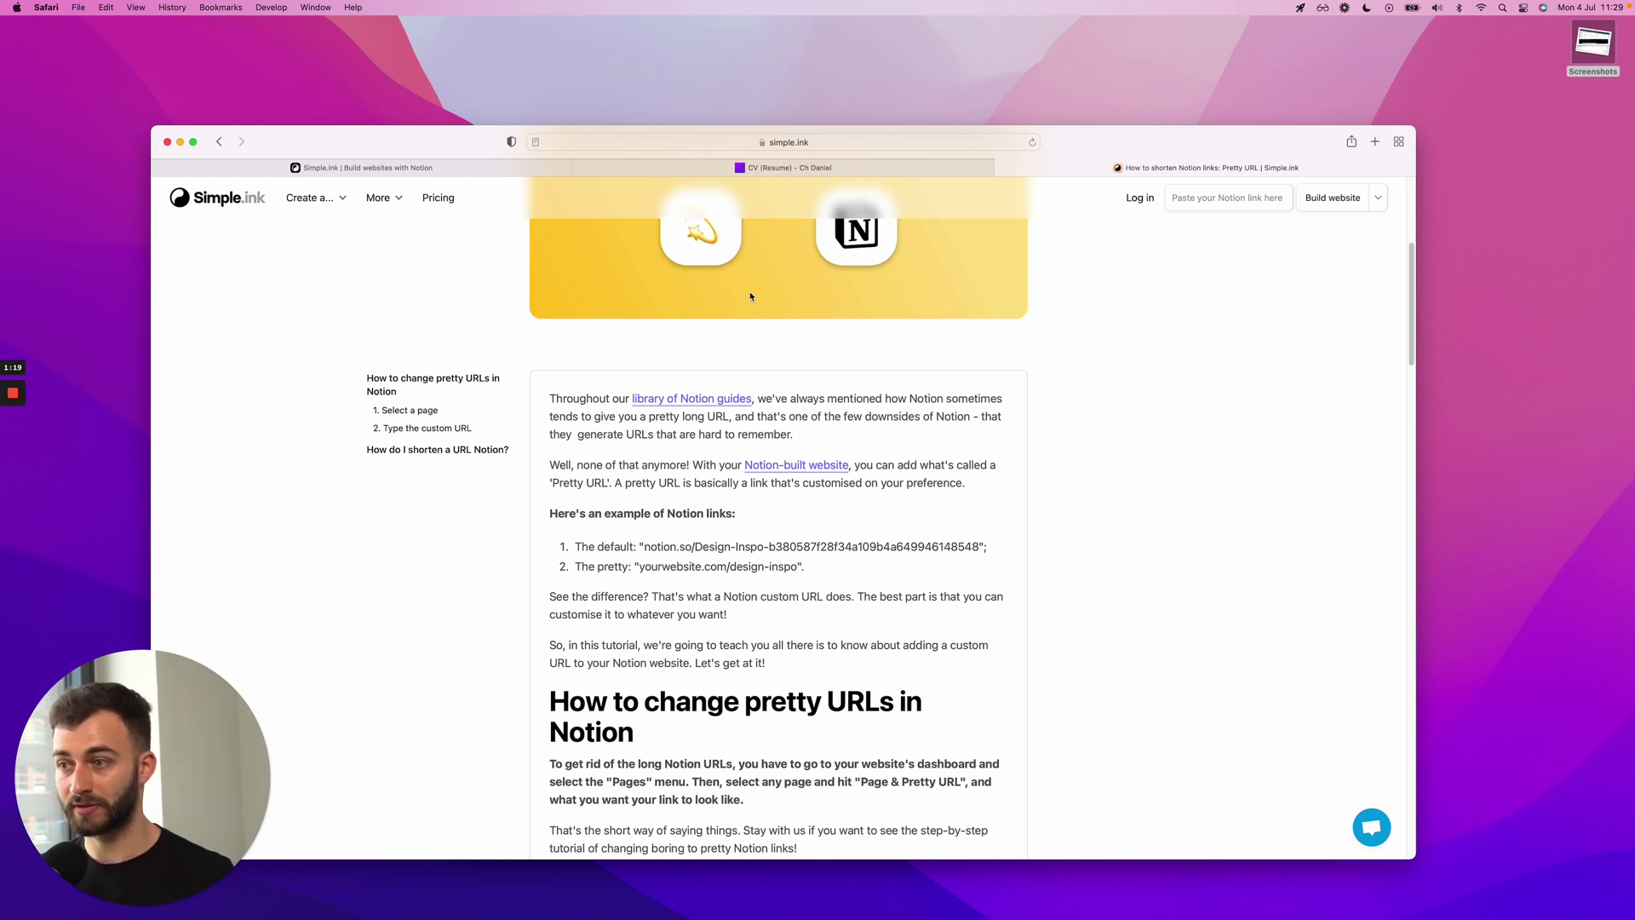
pyautogui.click(465, 176)
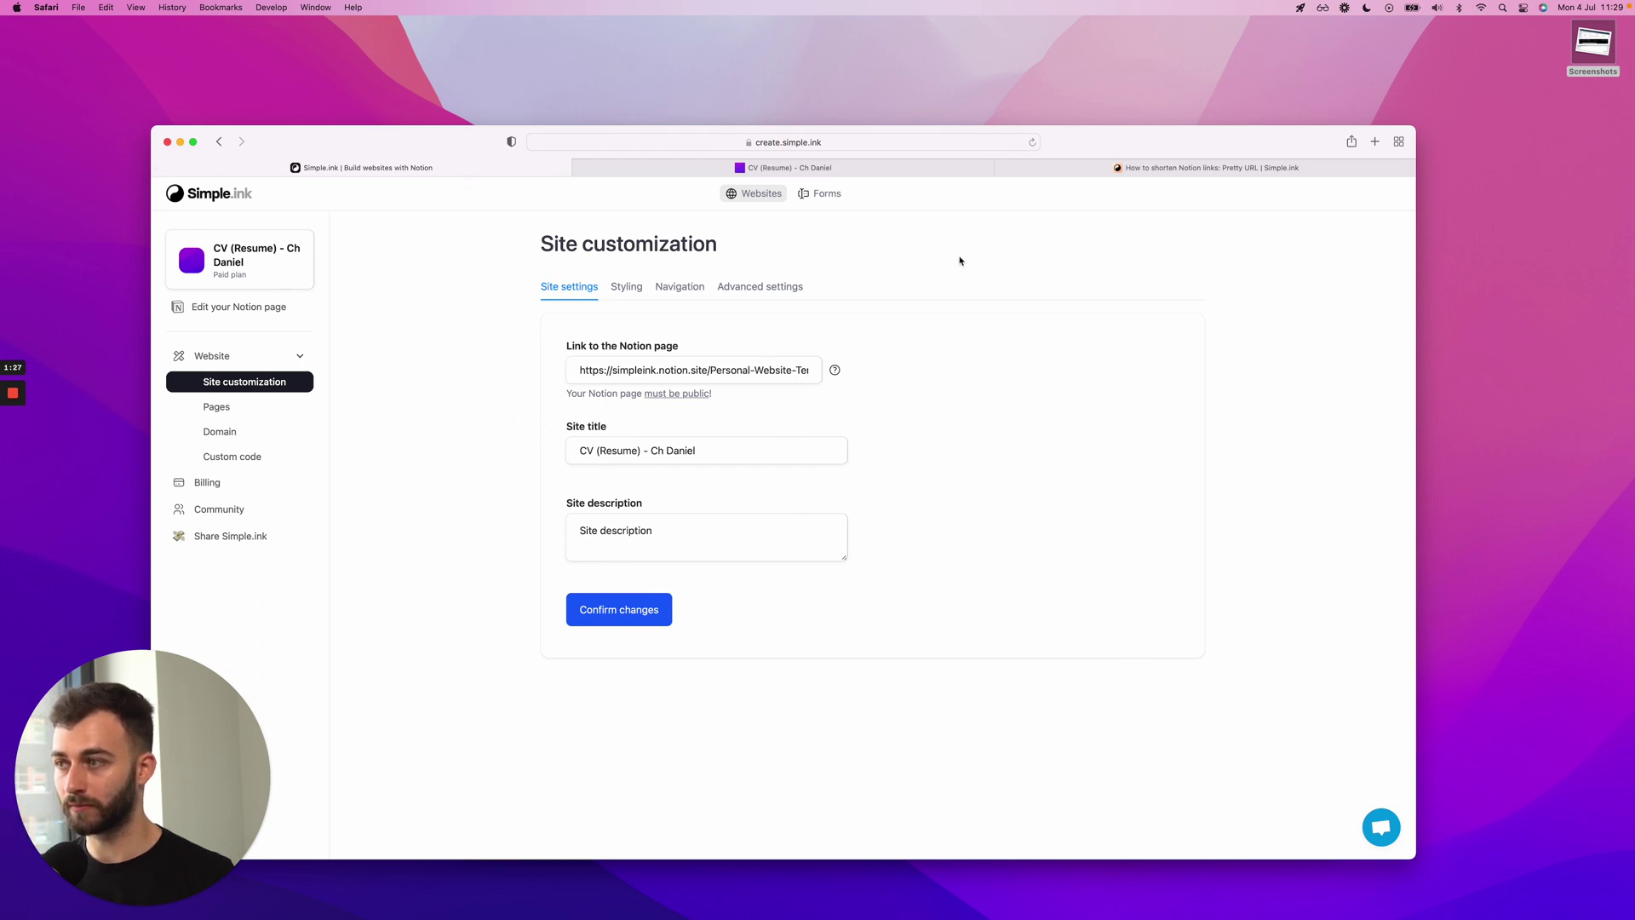
# Step: Check Styling and Site settings, open Pages, then view the published Personal Website Template site
pyautogui.click(627, 287)
pyautogui.click(571, 286)
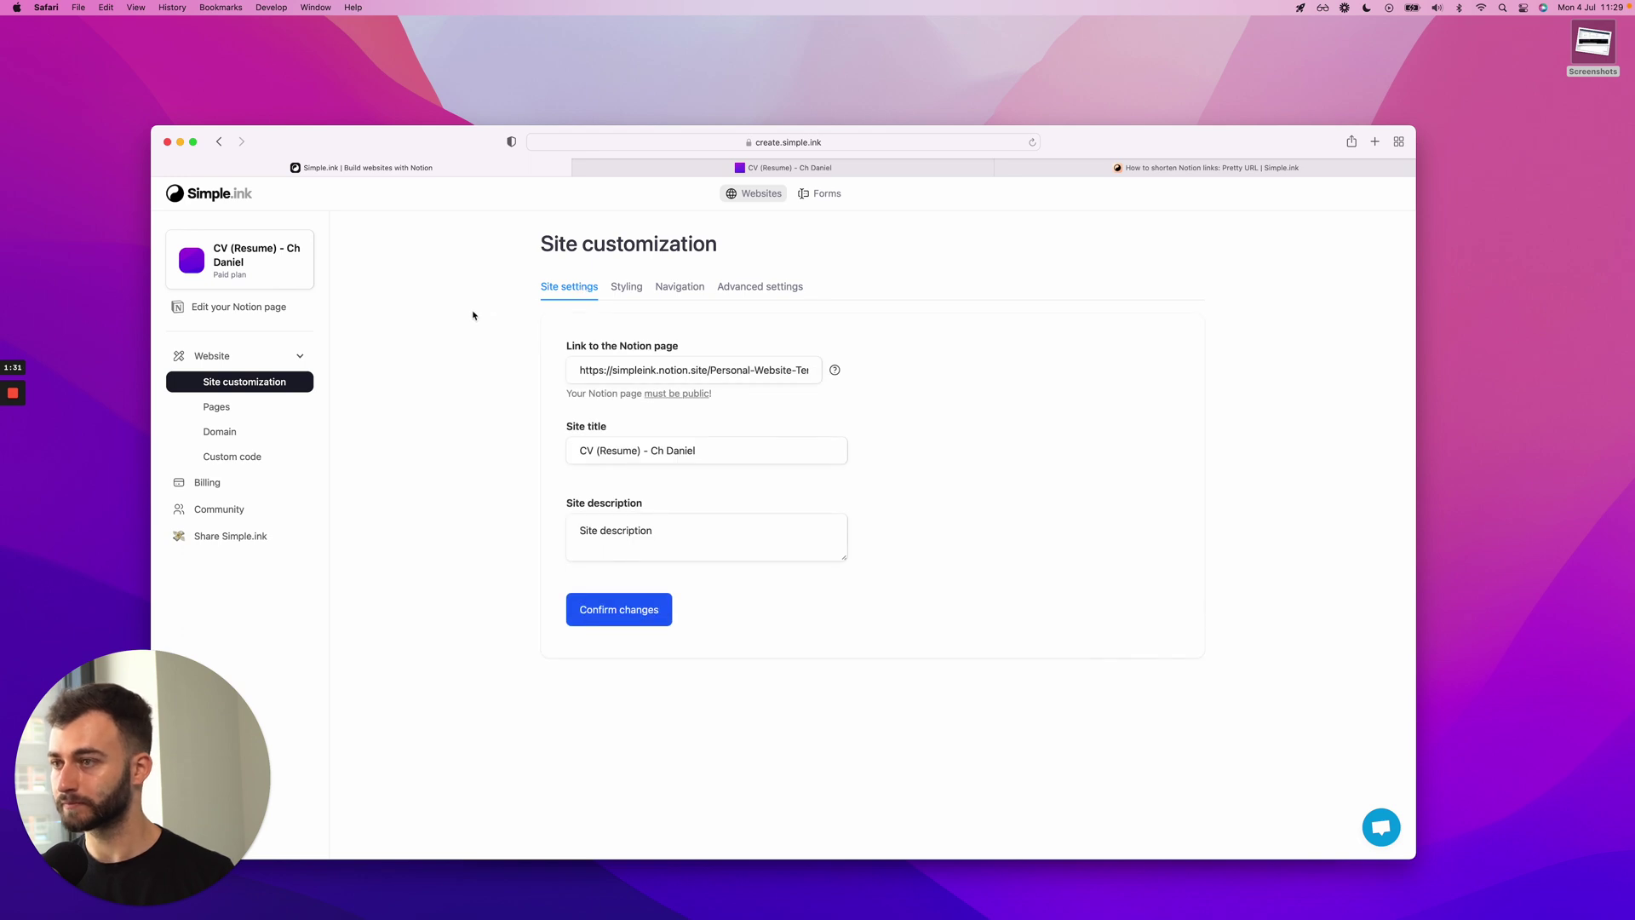
pyautogui.click(241, 412)
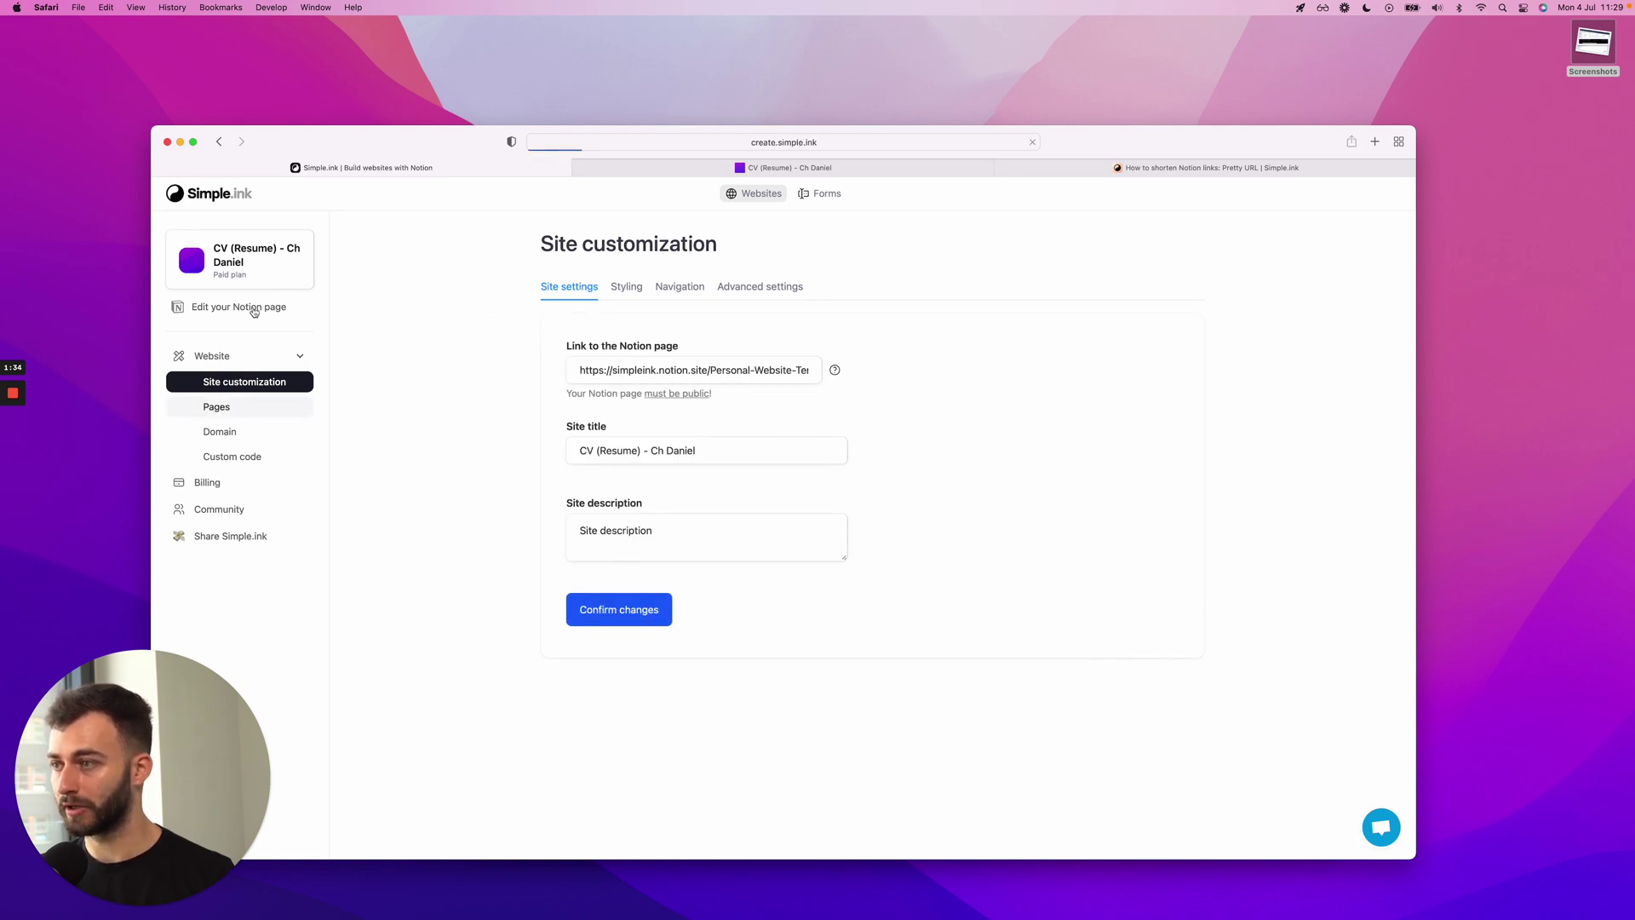
pyautogui.click(241, 256)
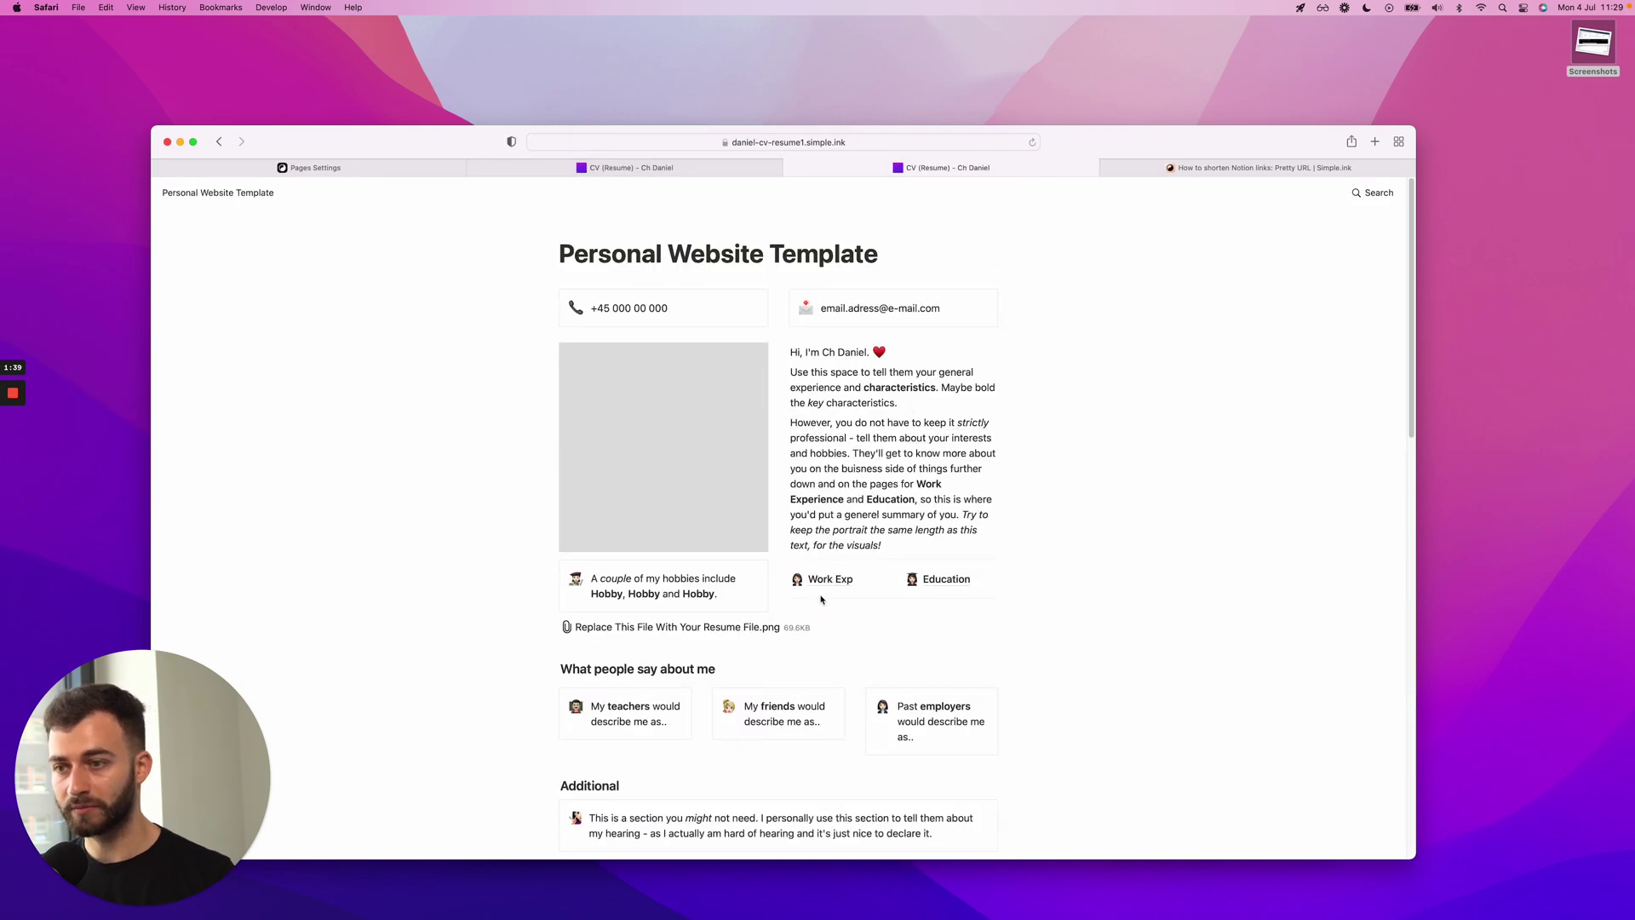
# Step: Open the live site's Education page and confirm its address ends in /education
pyautogui.click(937, 579)
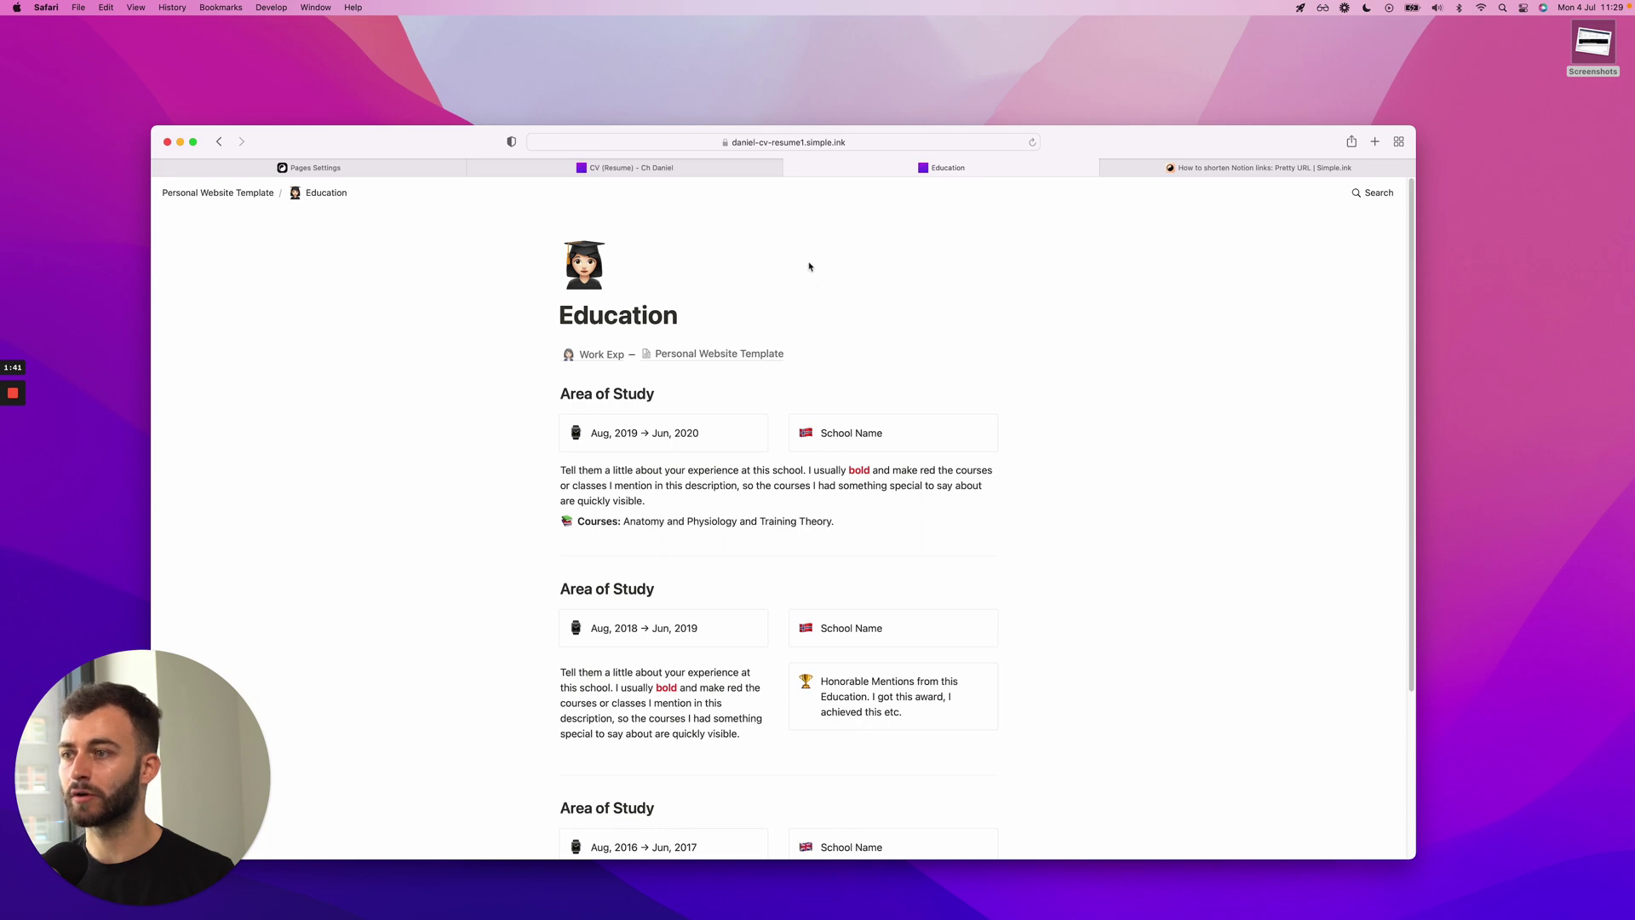
pyautogui.click(655, 142)
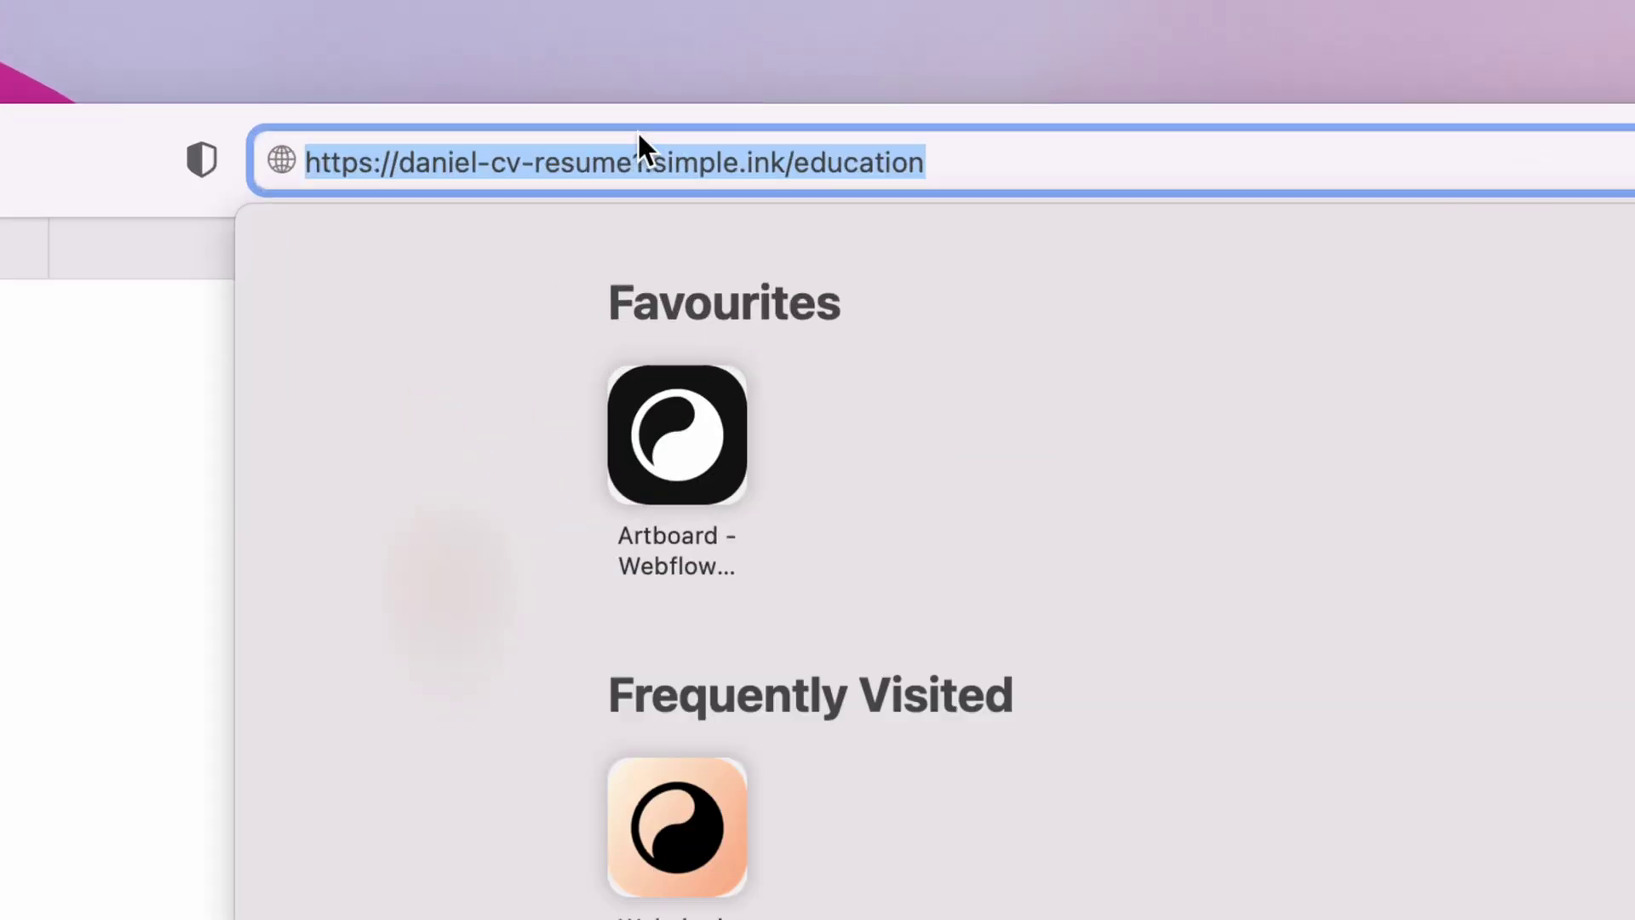
pyautogui.click(884, 149)
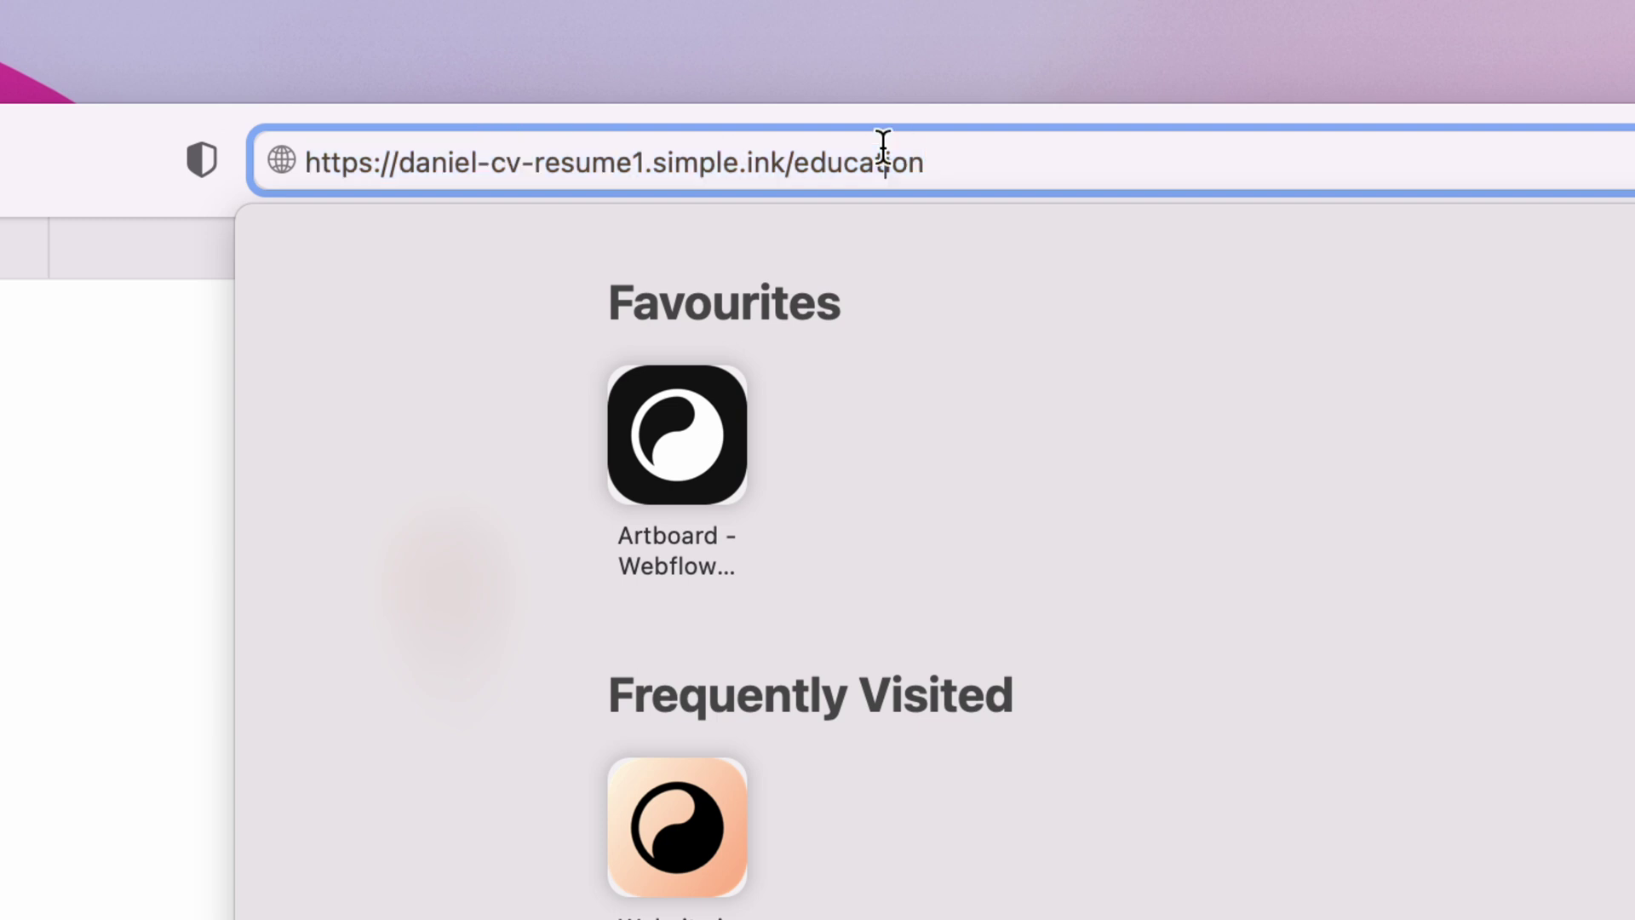
pyautogui.click(173, 425)
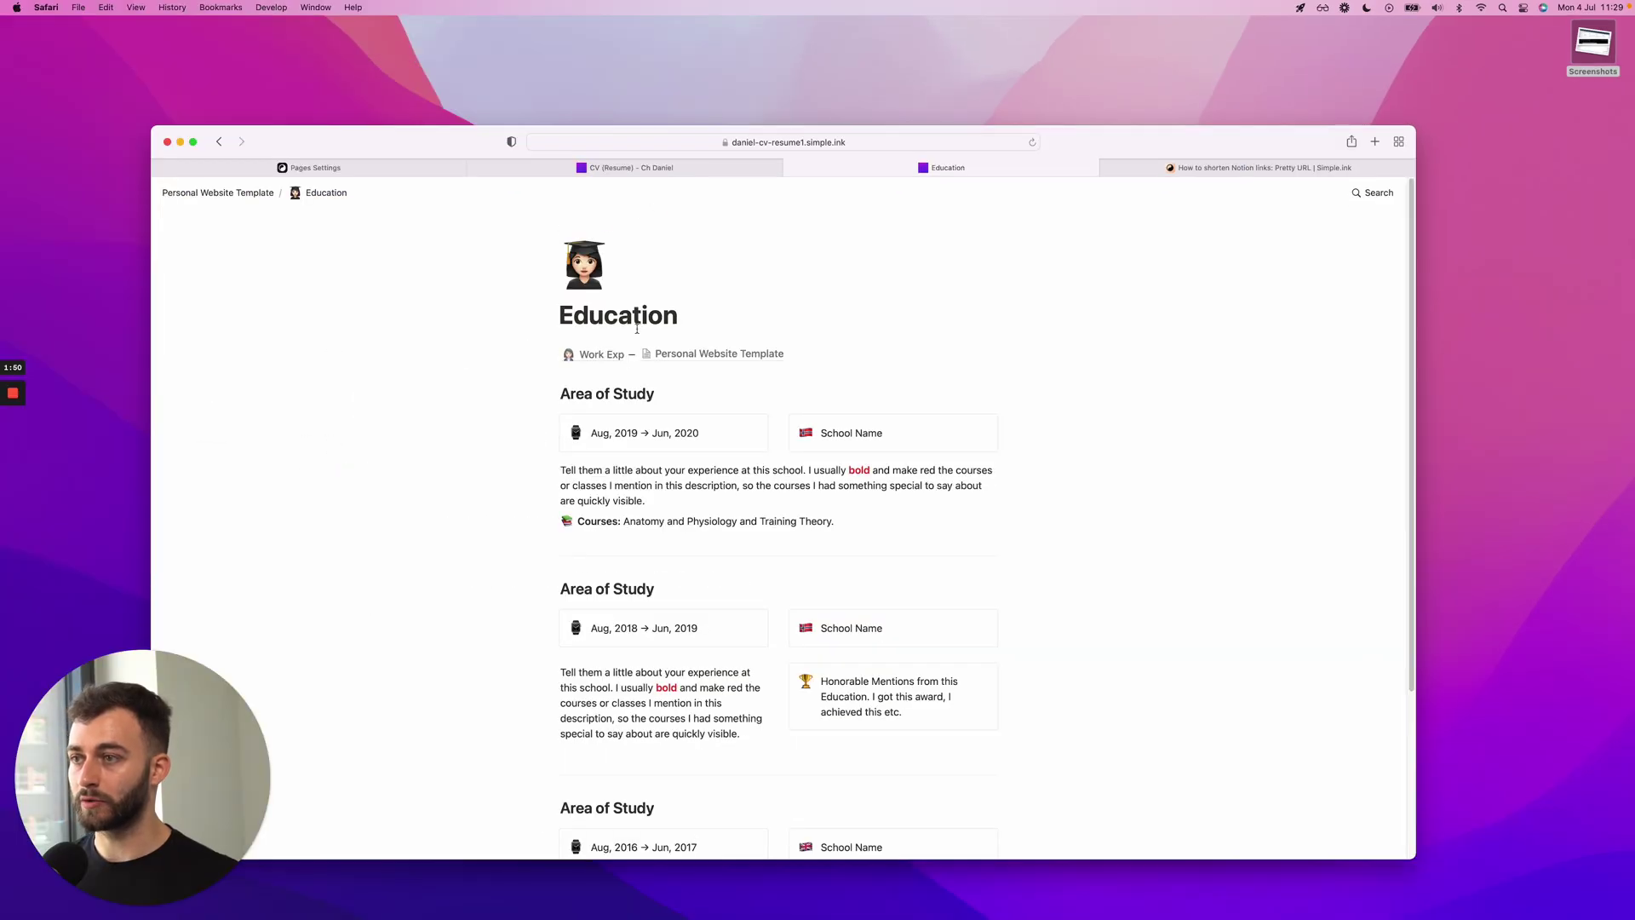
pyautogui.doubleClick(637, 328)
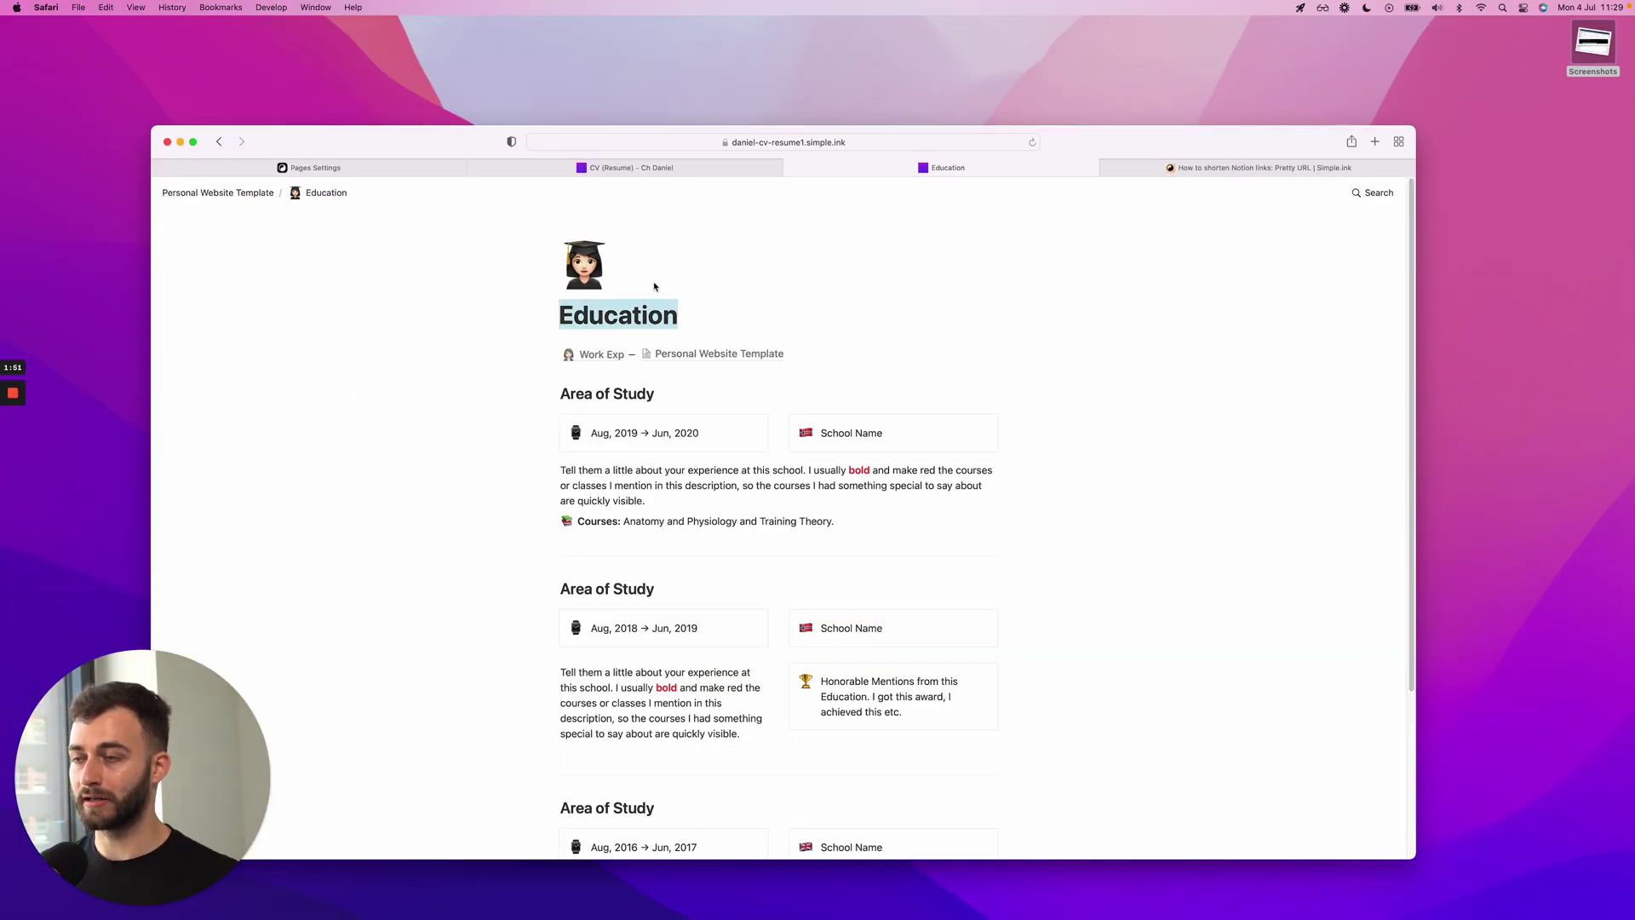
pyautogui.click(879, 299)
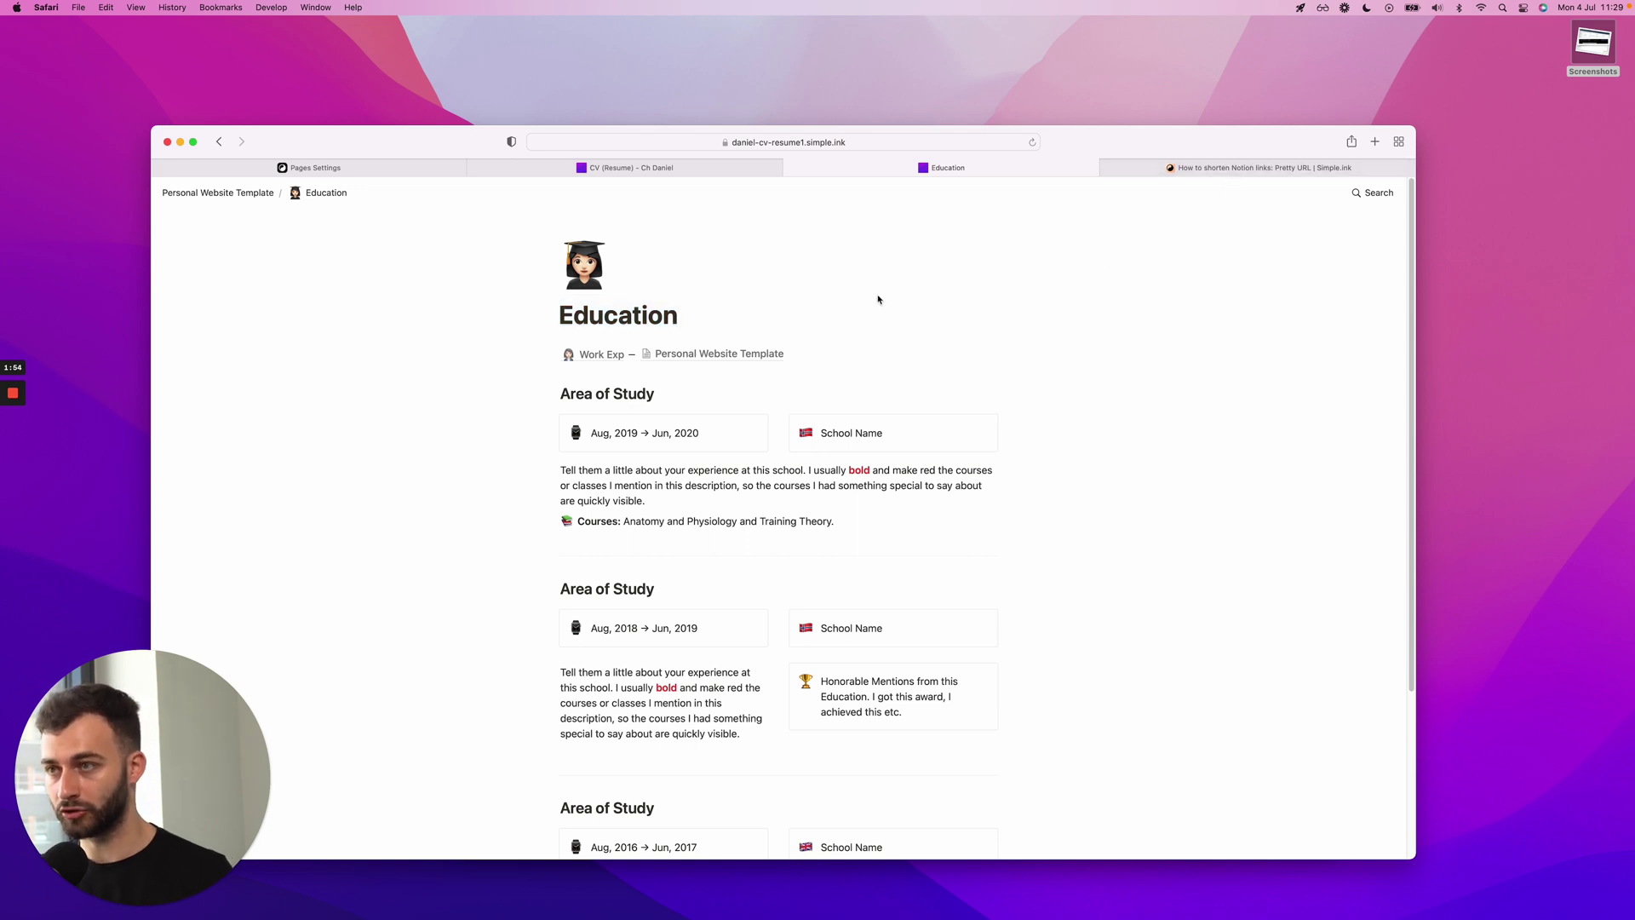
pyautogui.doubleClick(676, 311)
pyautogui.click(756, 309)
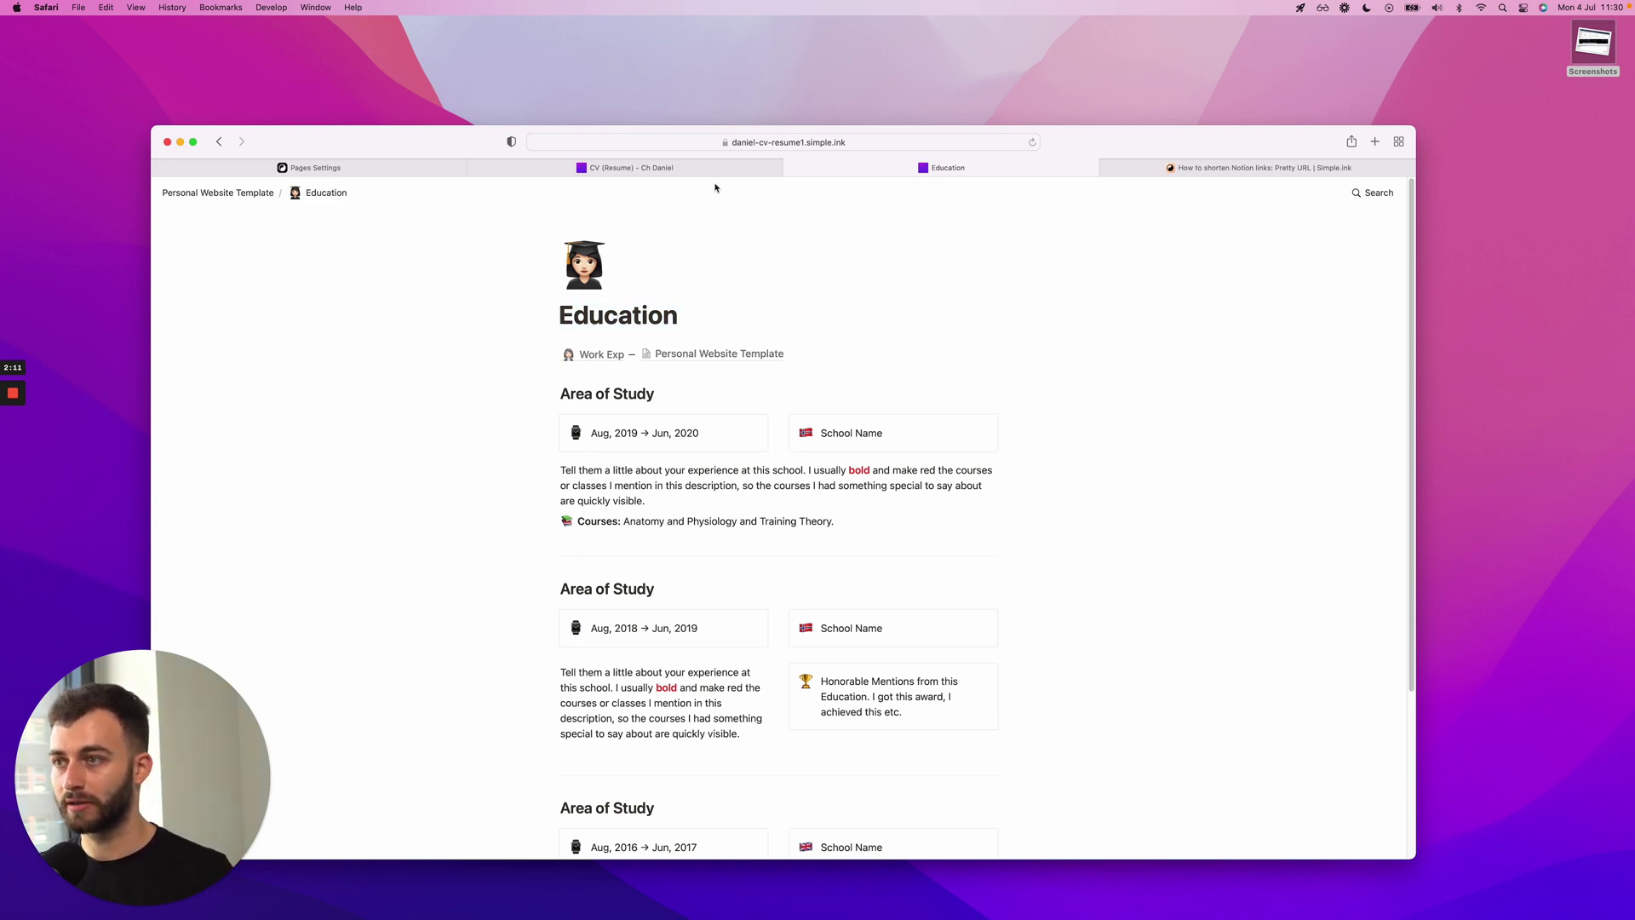
pyautogui.click(766, 142)
# Step: On the dashboard's Pages list, search 'education', then clear the search to show all pages
pyautogui.click(411, 303)
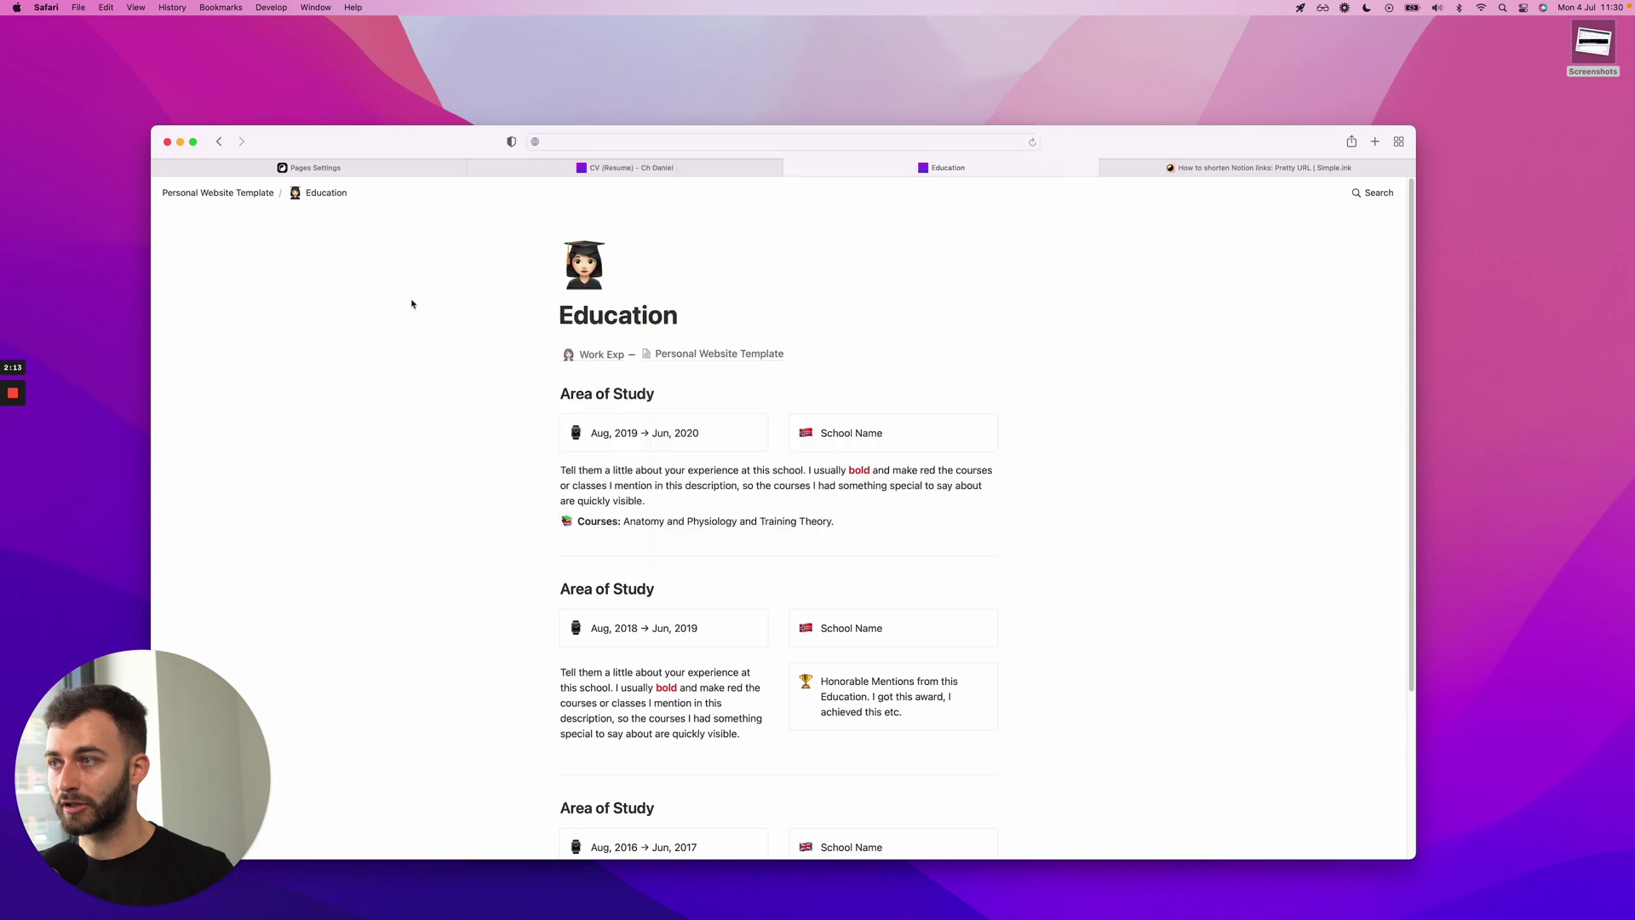
pyautogui.click(407, 170)
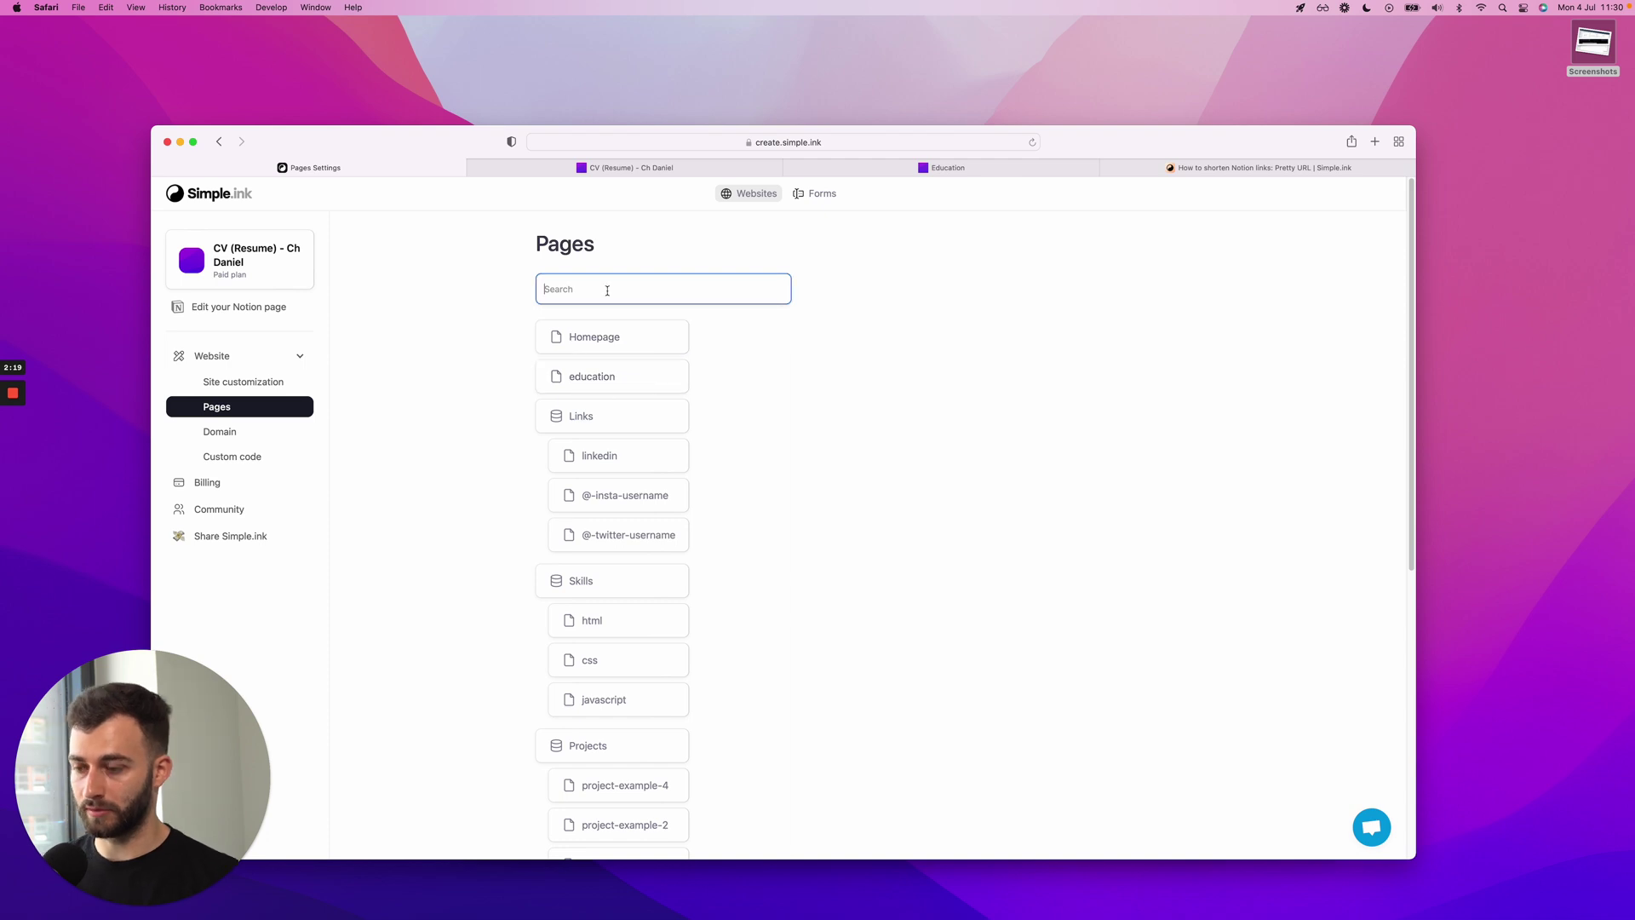
pyautogui.scroll(-5, 679, 620)
pyautogui.scroll(5, 668, 412)
pyautogui.write('education')
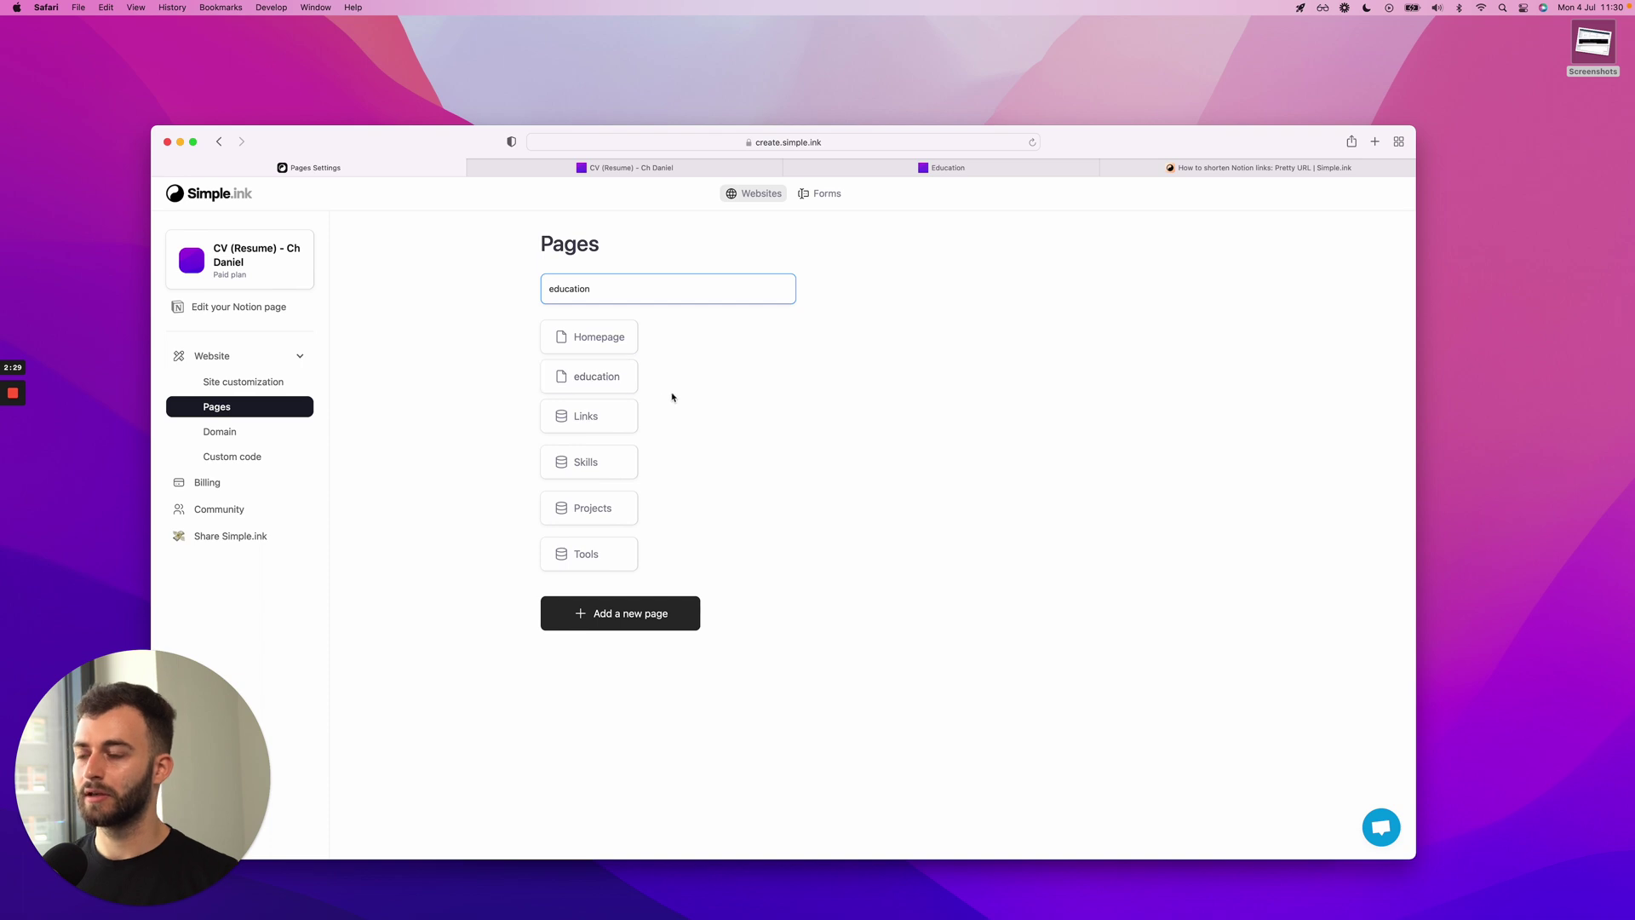
pyautogui.doubleClick(625, 298)
pyautogui.press('BackSpace')
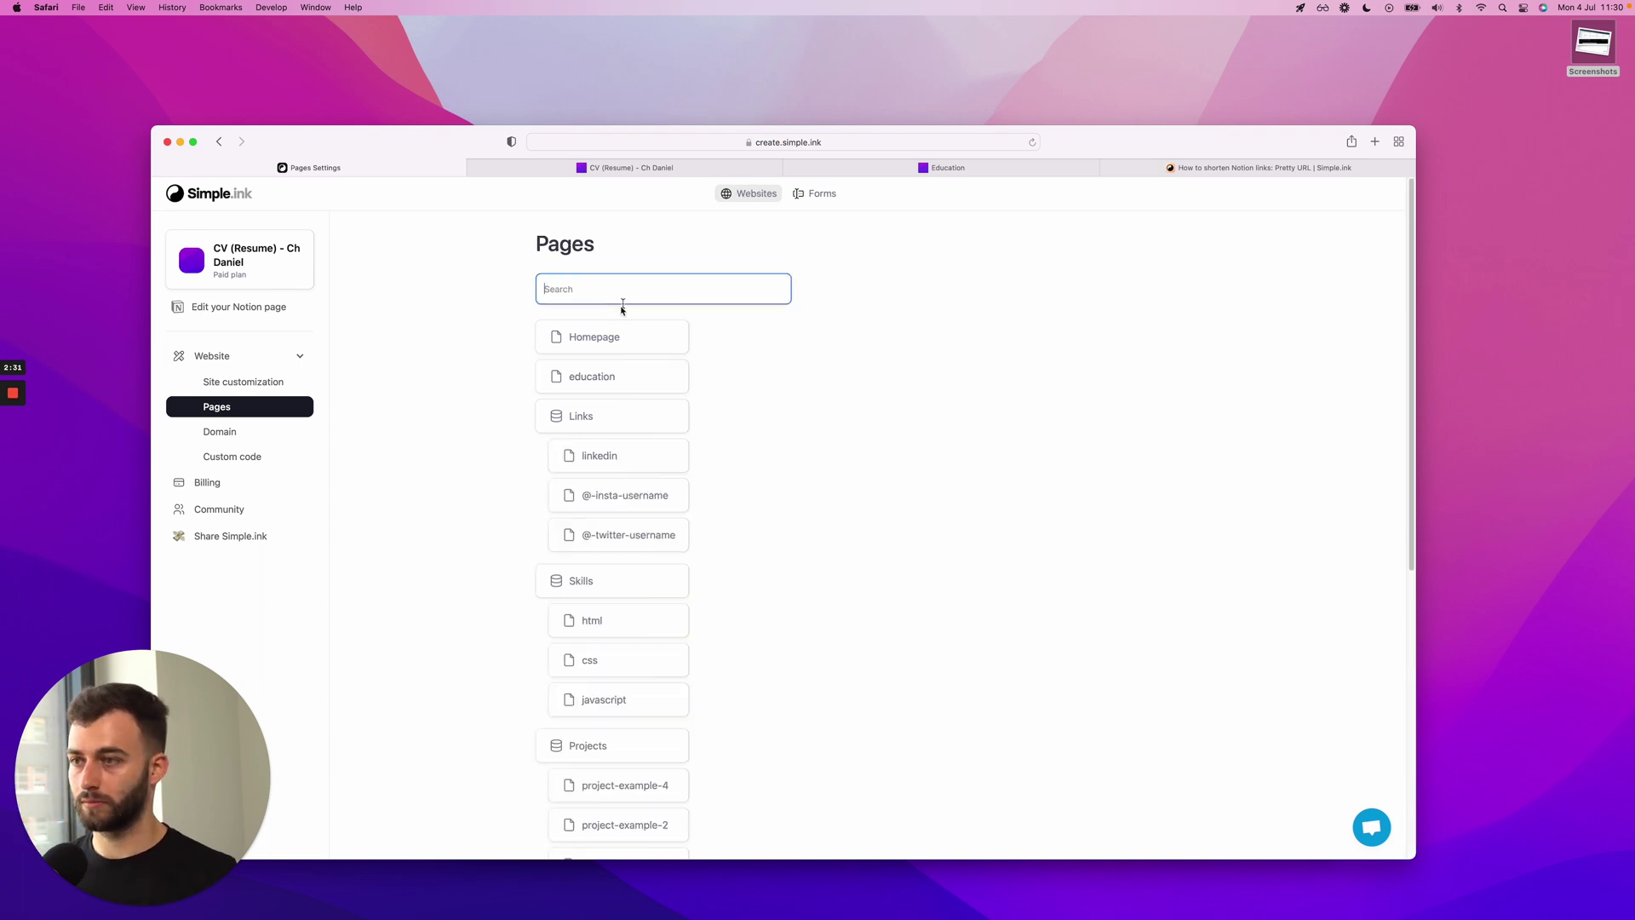
# Step: Replace the education page's pretty URL slug with 'edu' and save the change
pyautogui.click(592, 385)
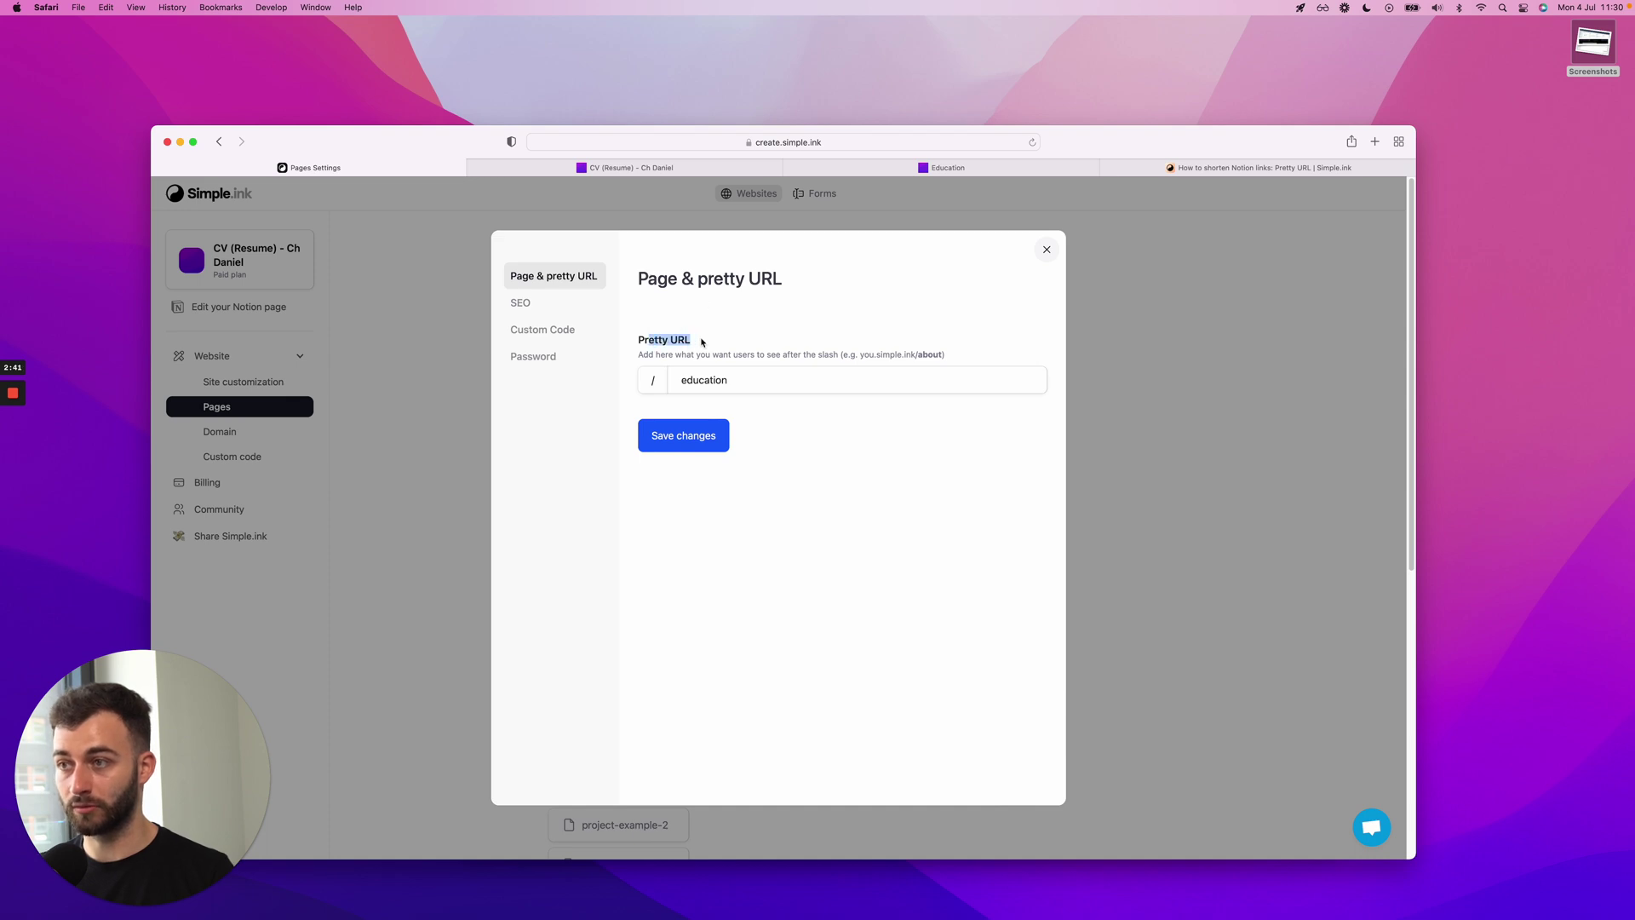
pyautogui.click(699, 380)
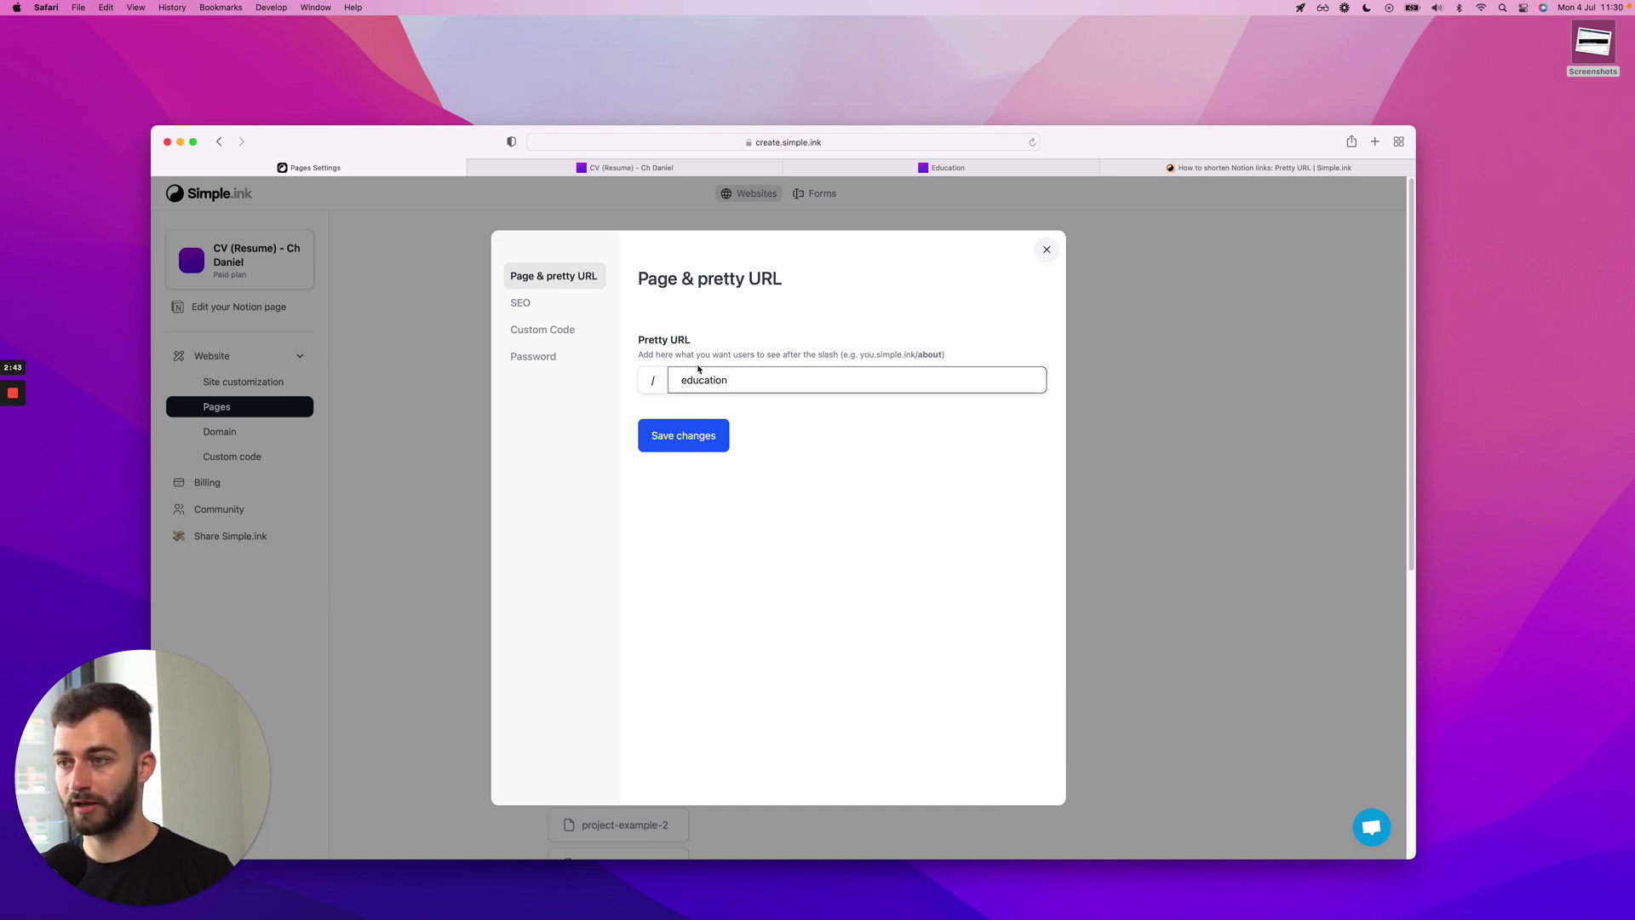
pyautogui.press('super+a')
pyautogui.press('BackSpace')
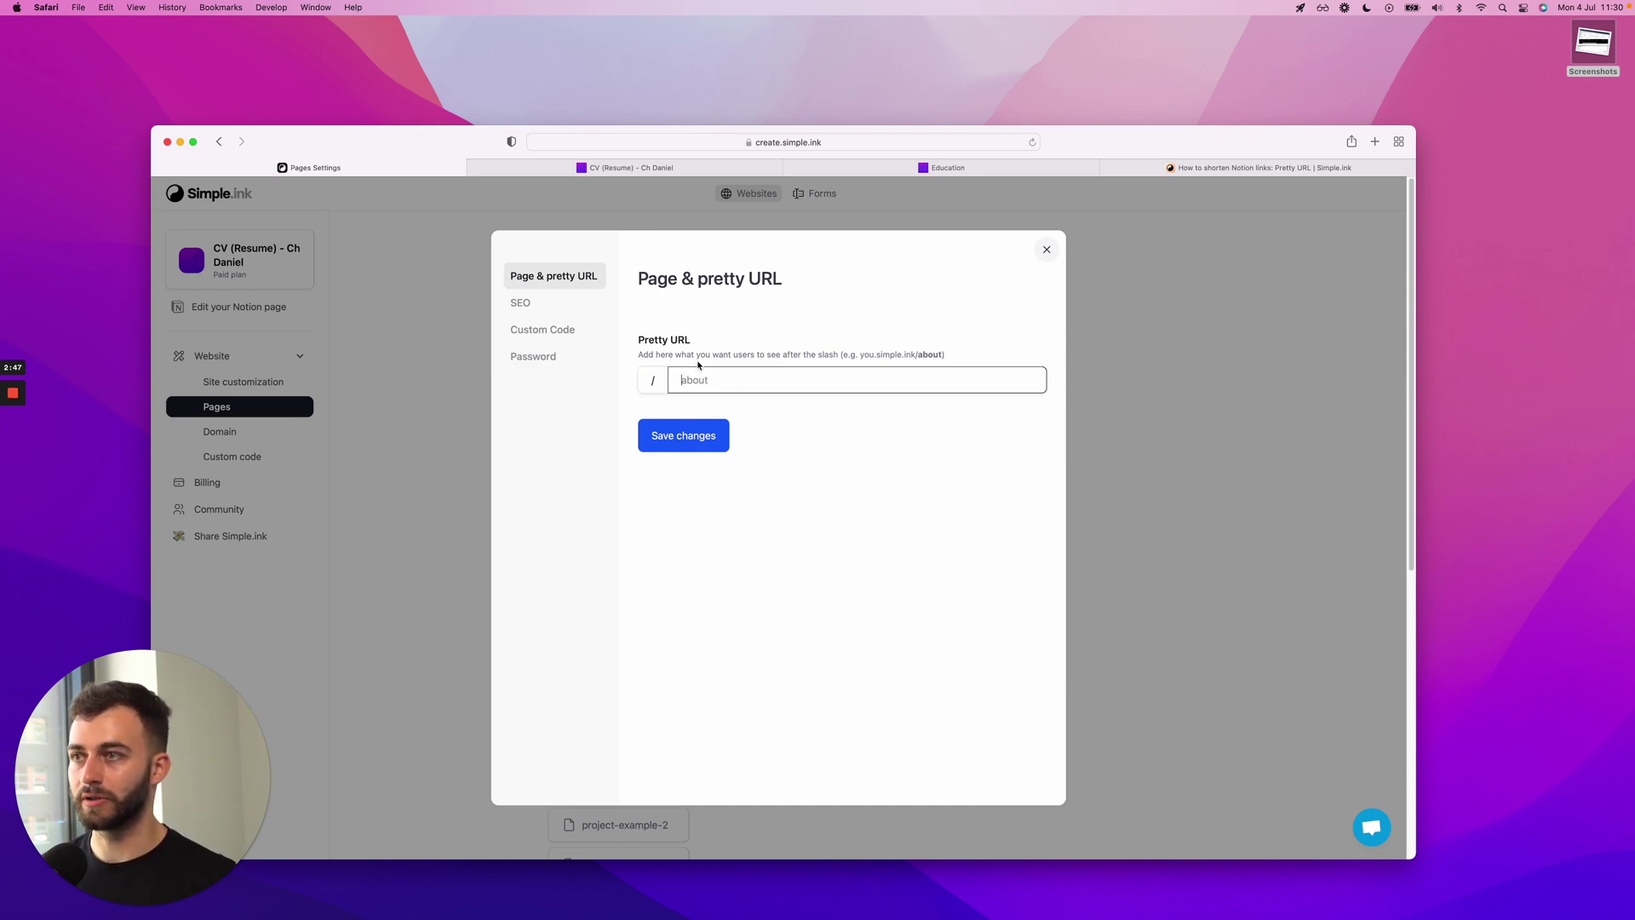
pyautogui.click(903, 168)
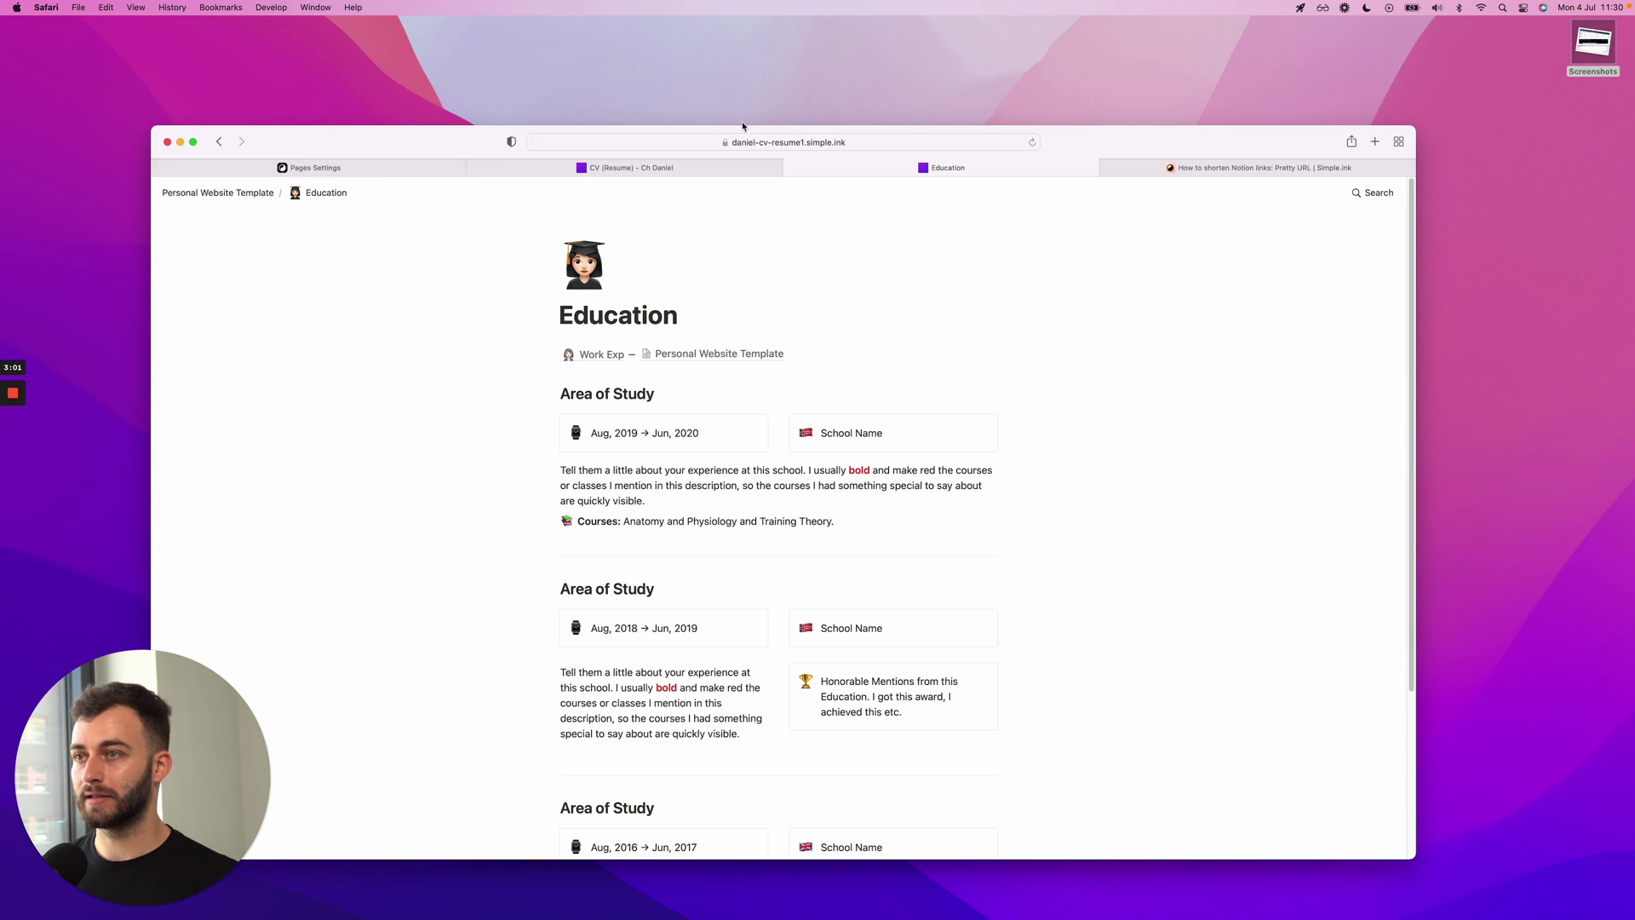
pyautogui.click(341, 168)
pyautogui.write('edu')
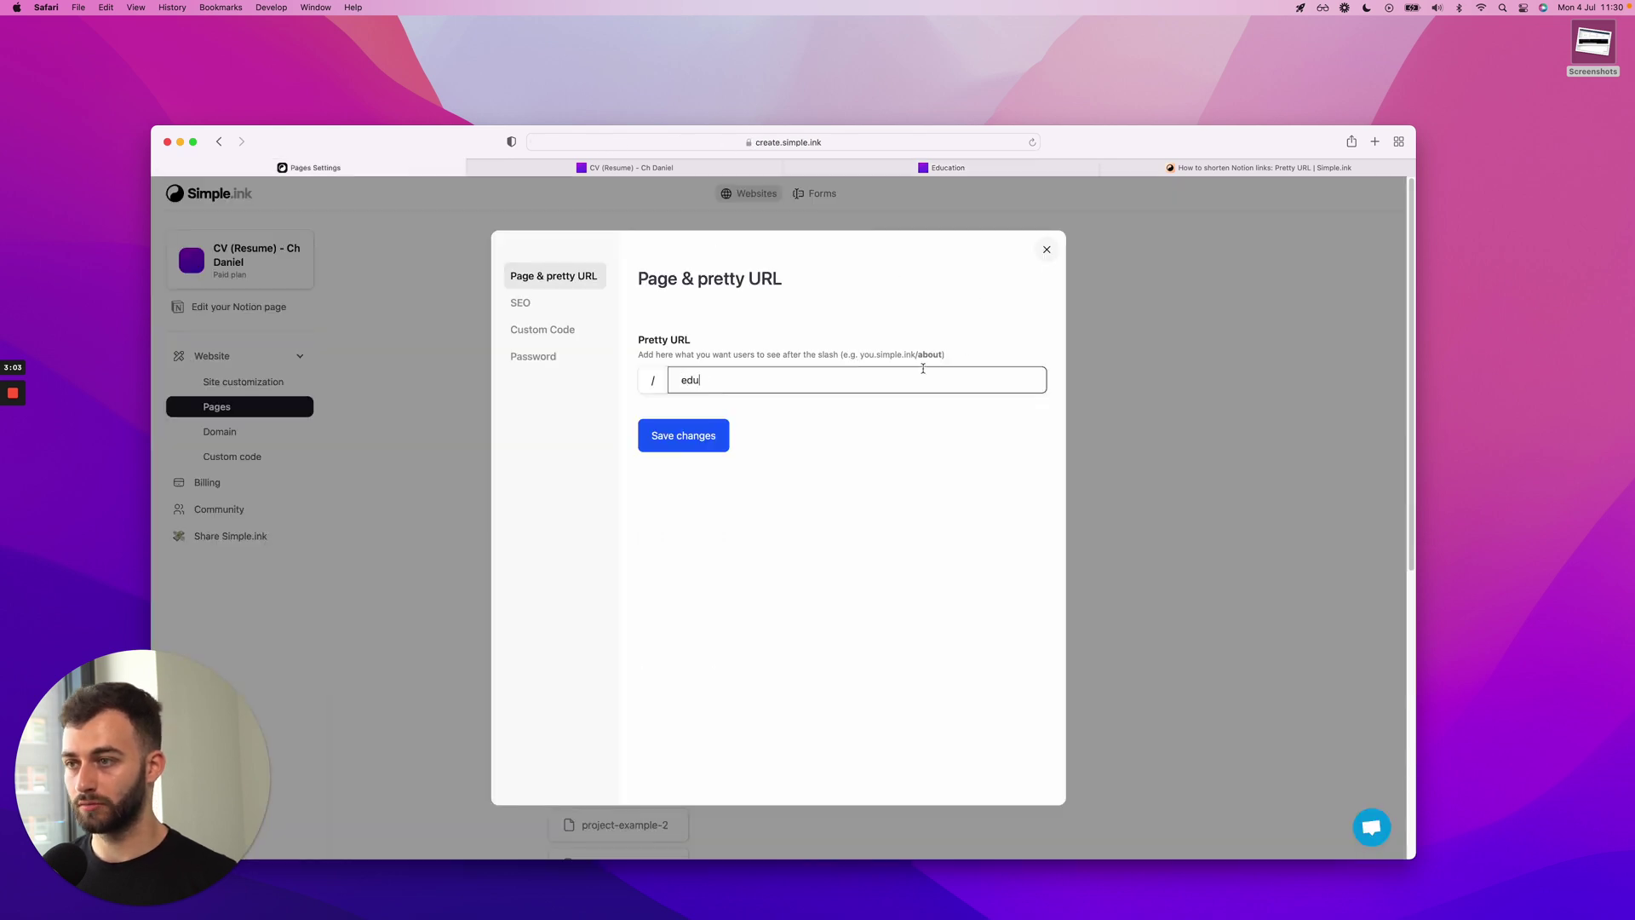
pyautogui.click(657, 441)
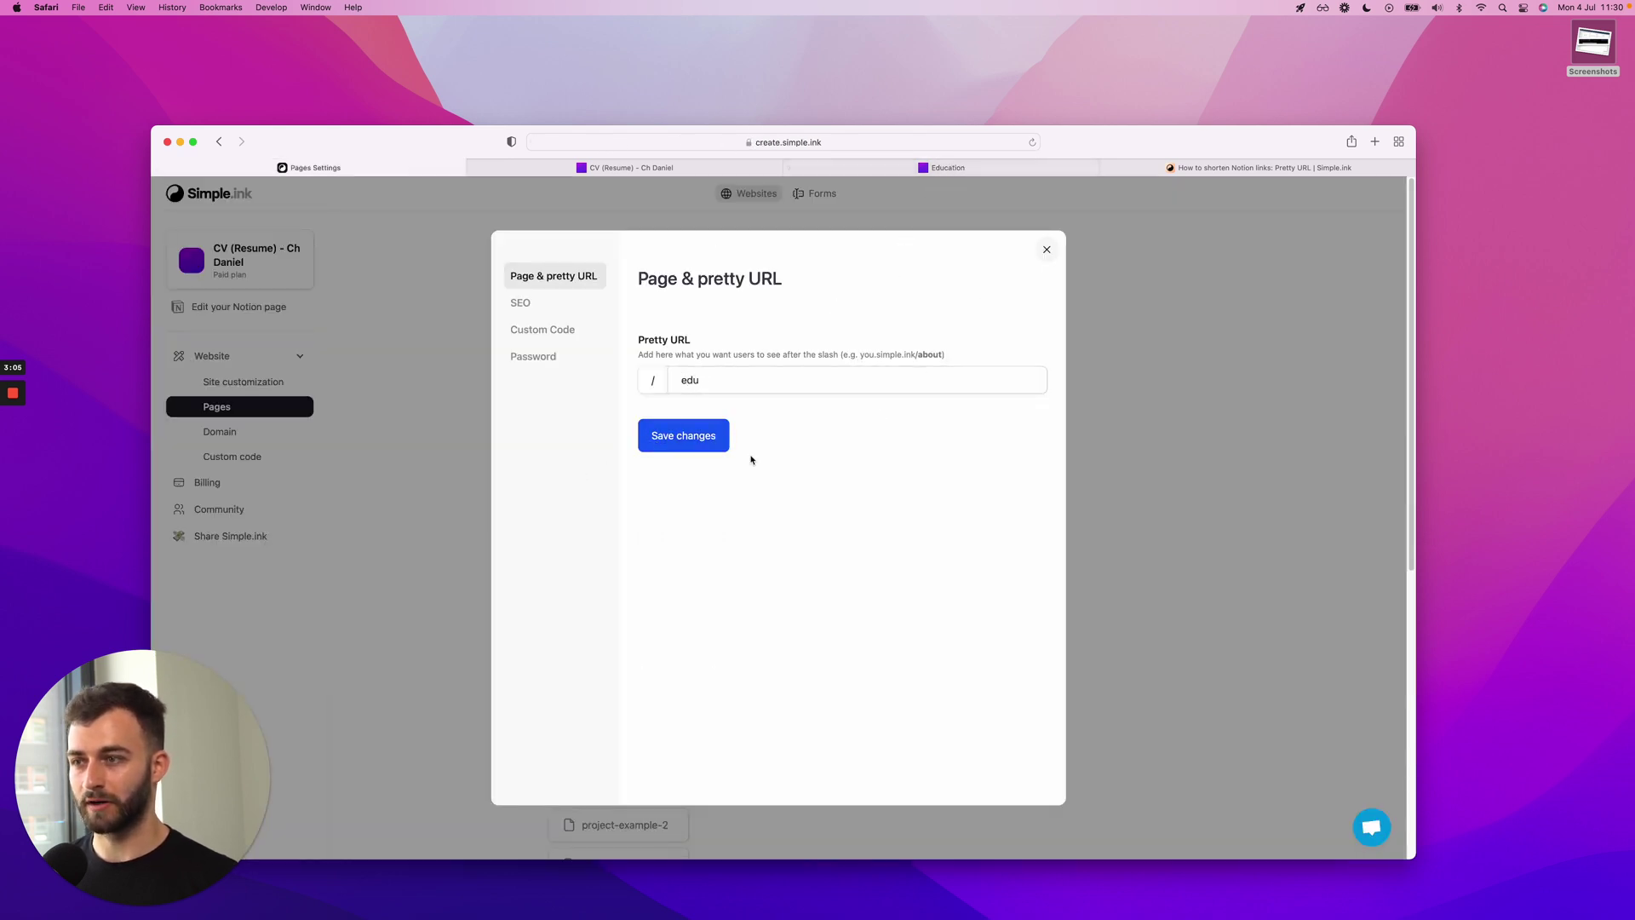
# Step: Close the settings dialog and open Education from the live Personal Website Template homepage
pyautogui.click(705, 440)
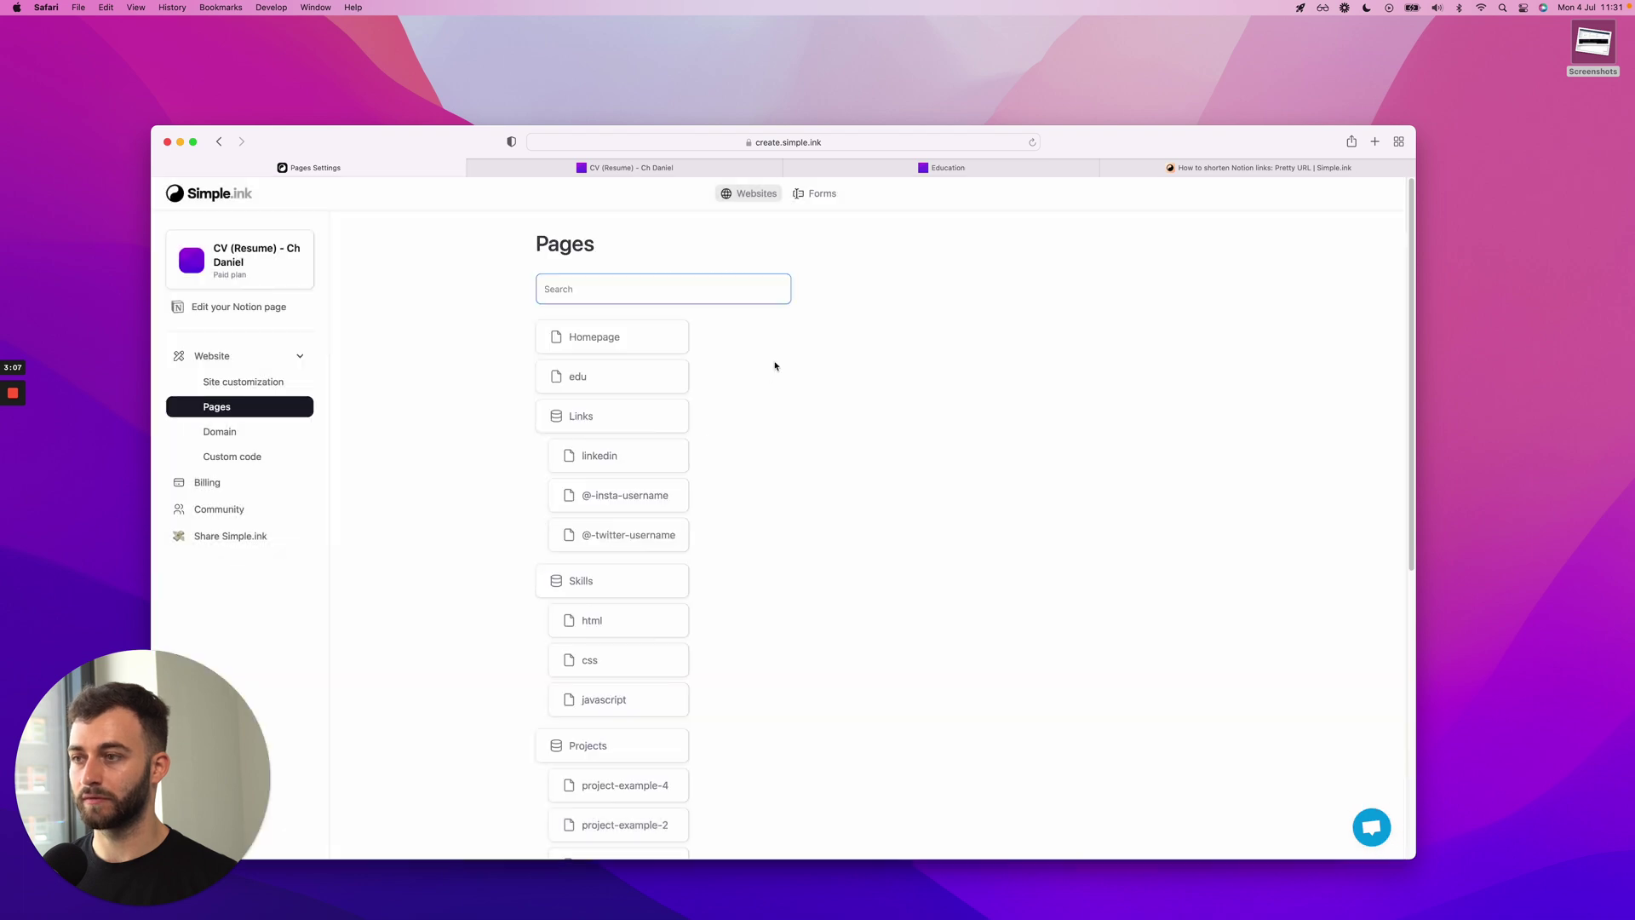
pyautogui.click(989, 167)
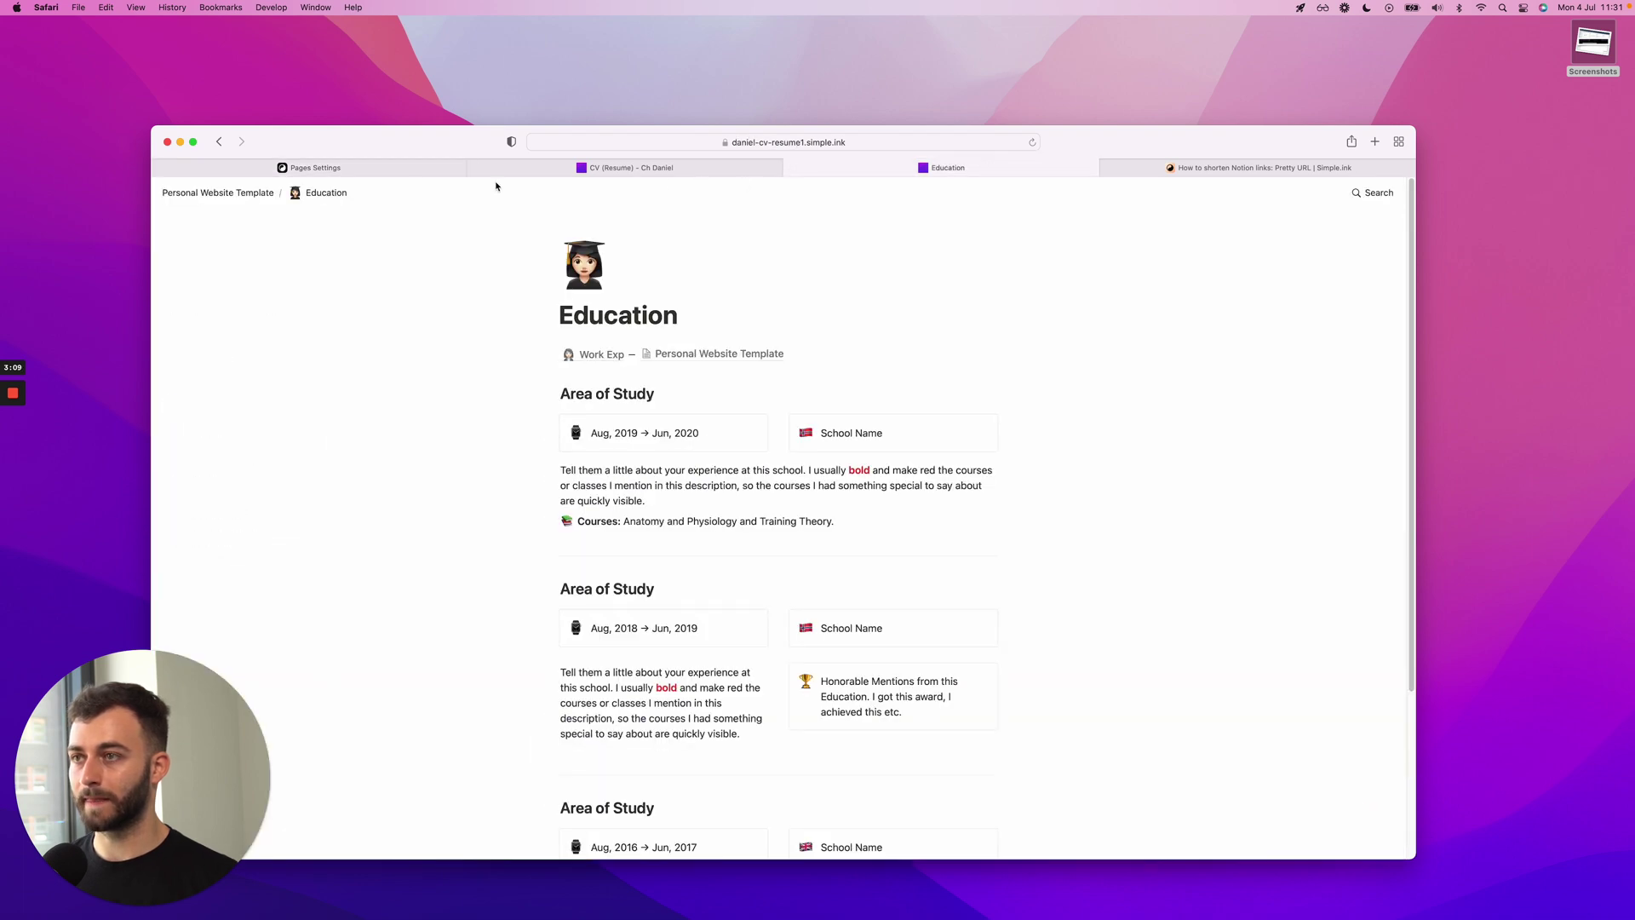
pyautogui.click(205, 193)
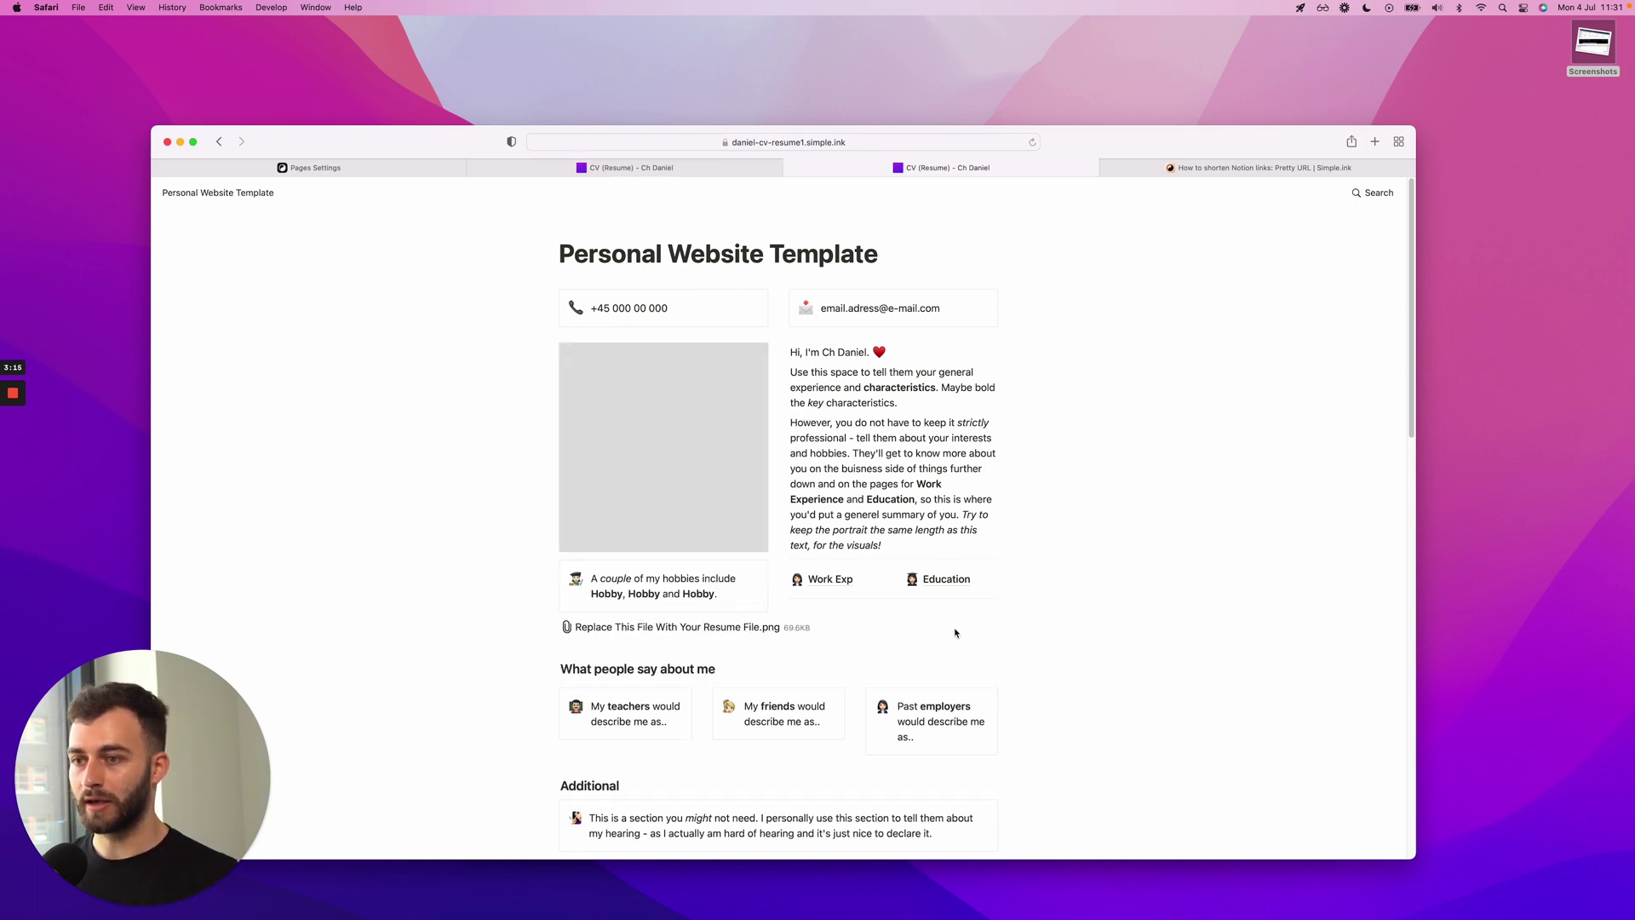
pyautogui.click(943, 580)
pyautogui.click(826, 142)
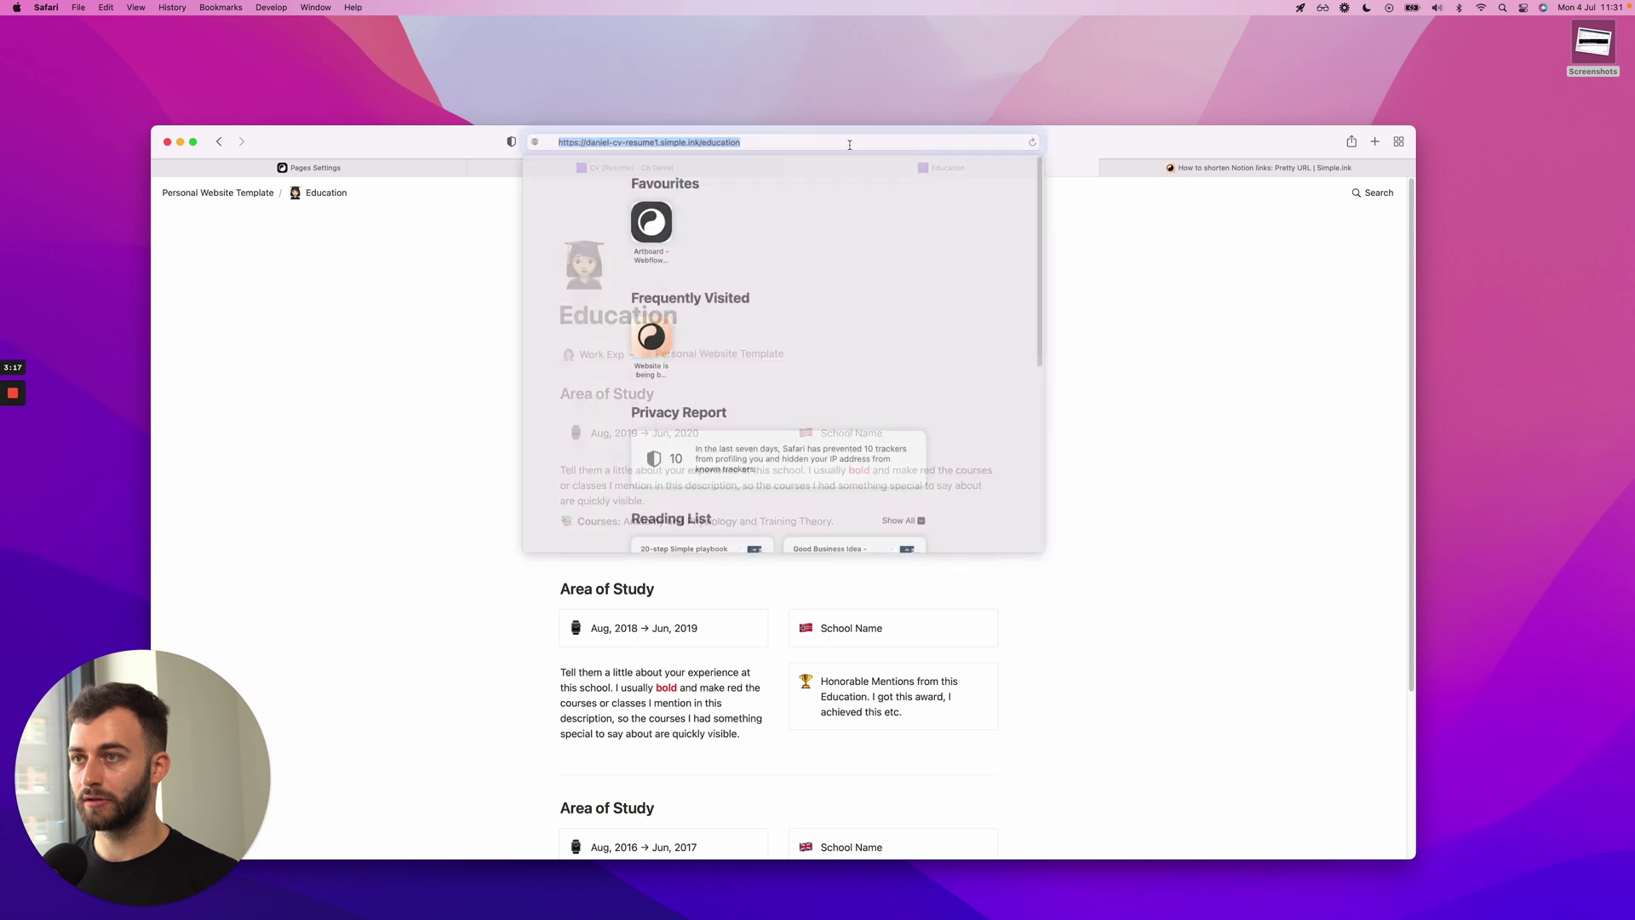
# Step: Reopen Education from the homepage and load it at the /edu address
pyautogui.click(293, 208)
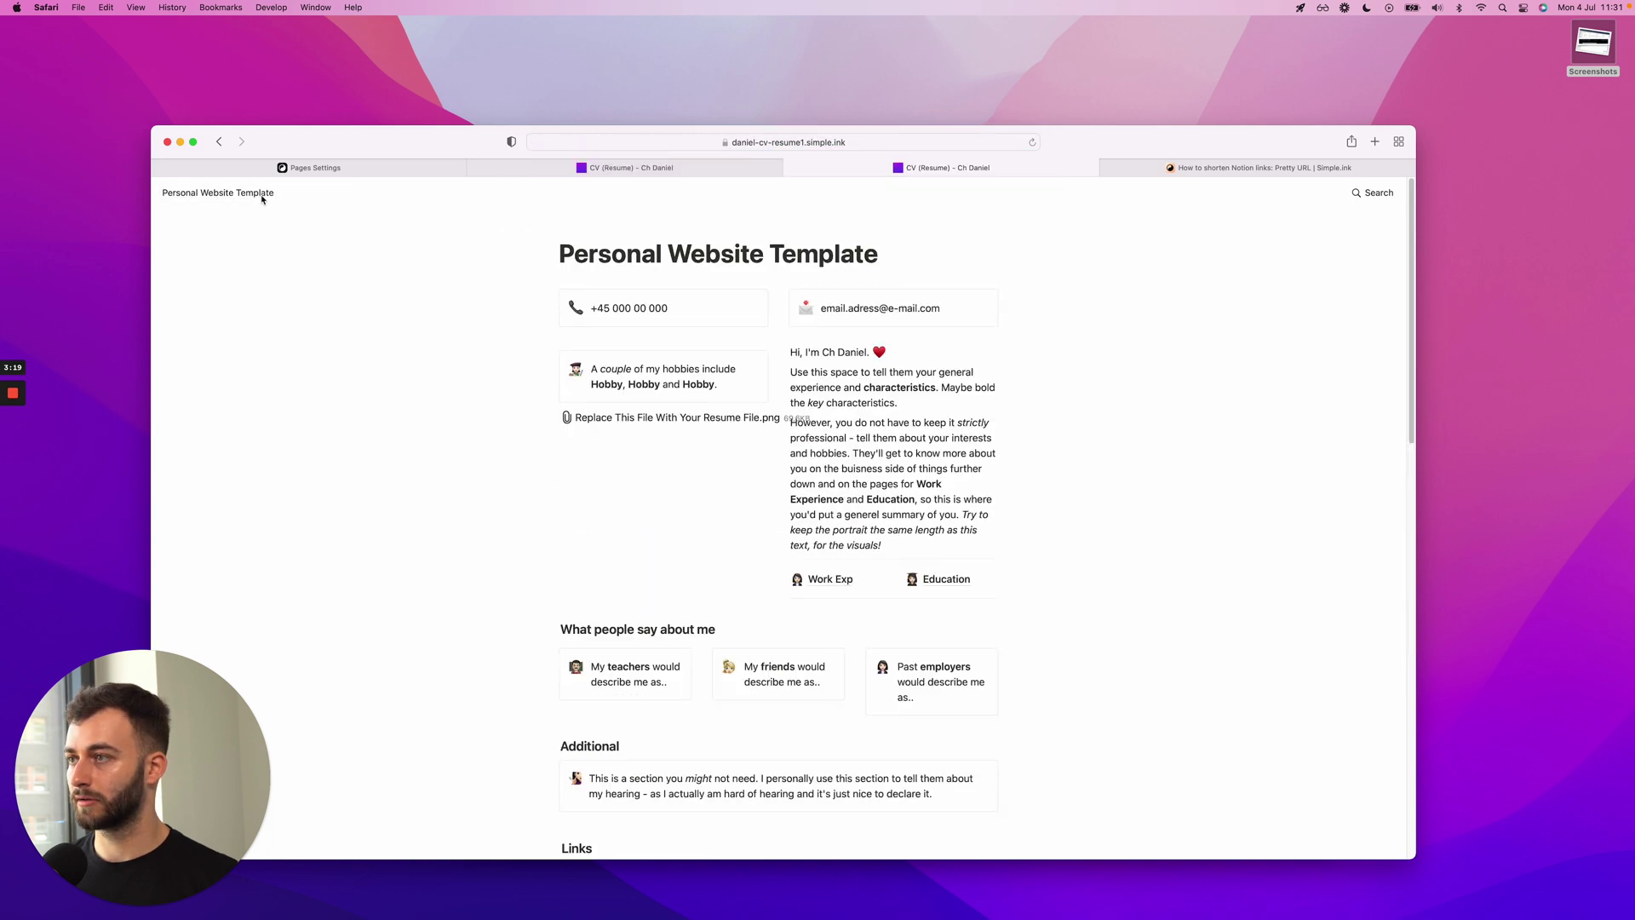
pyautogui.click(966, 586)
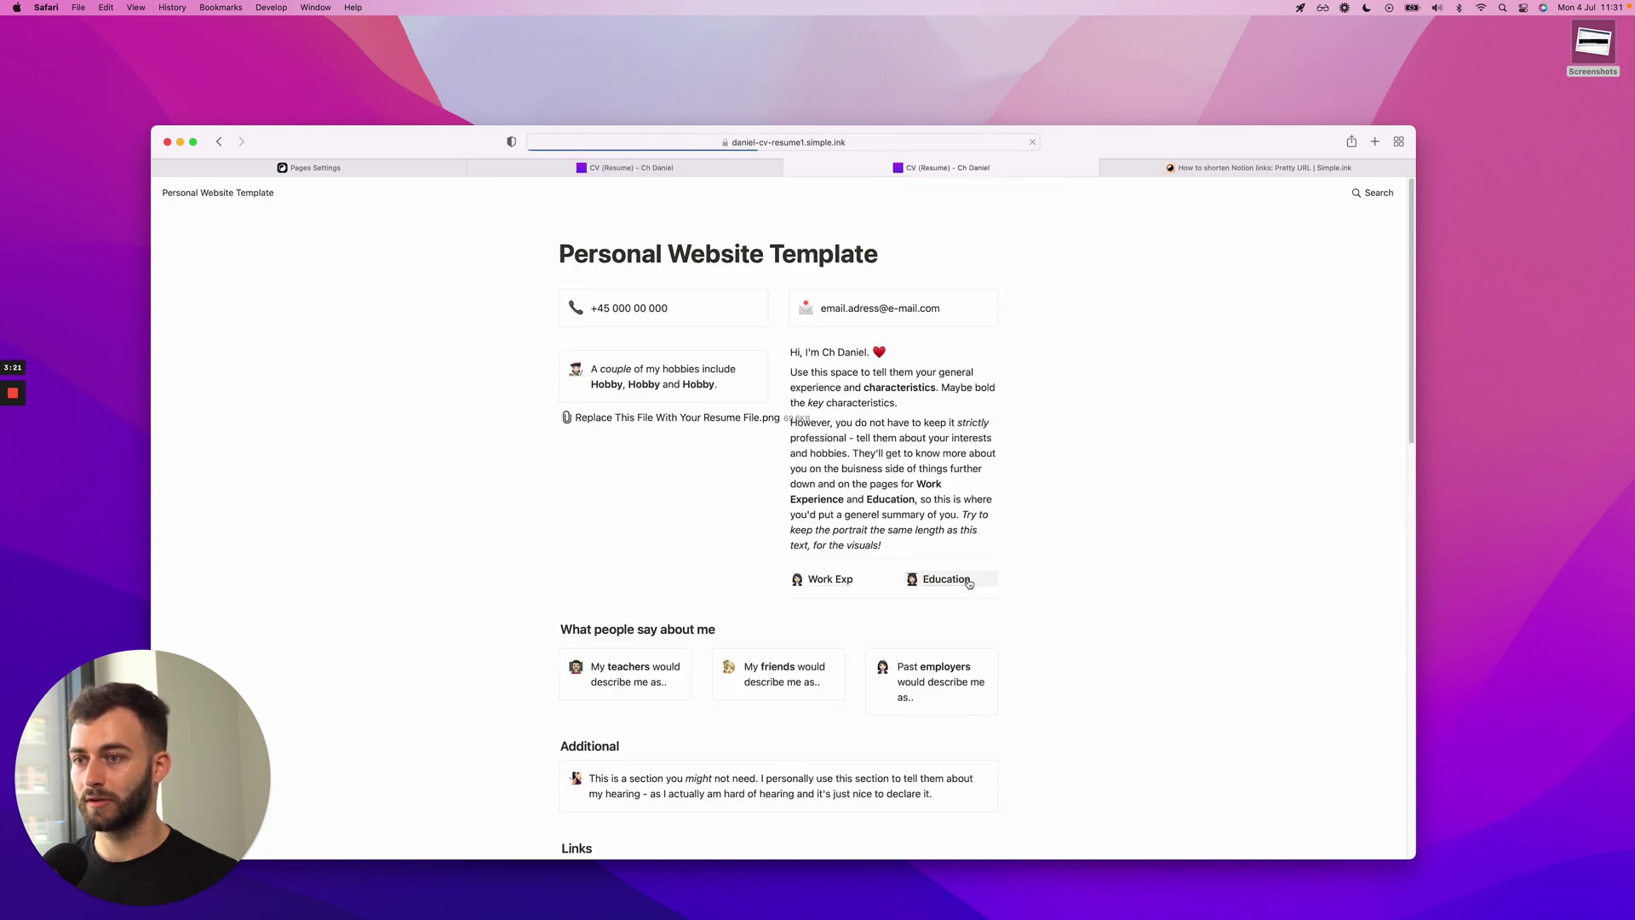
pyautogui.click(805, 143)
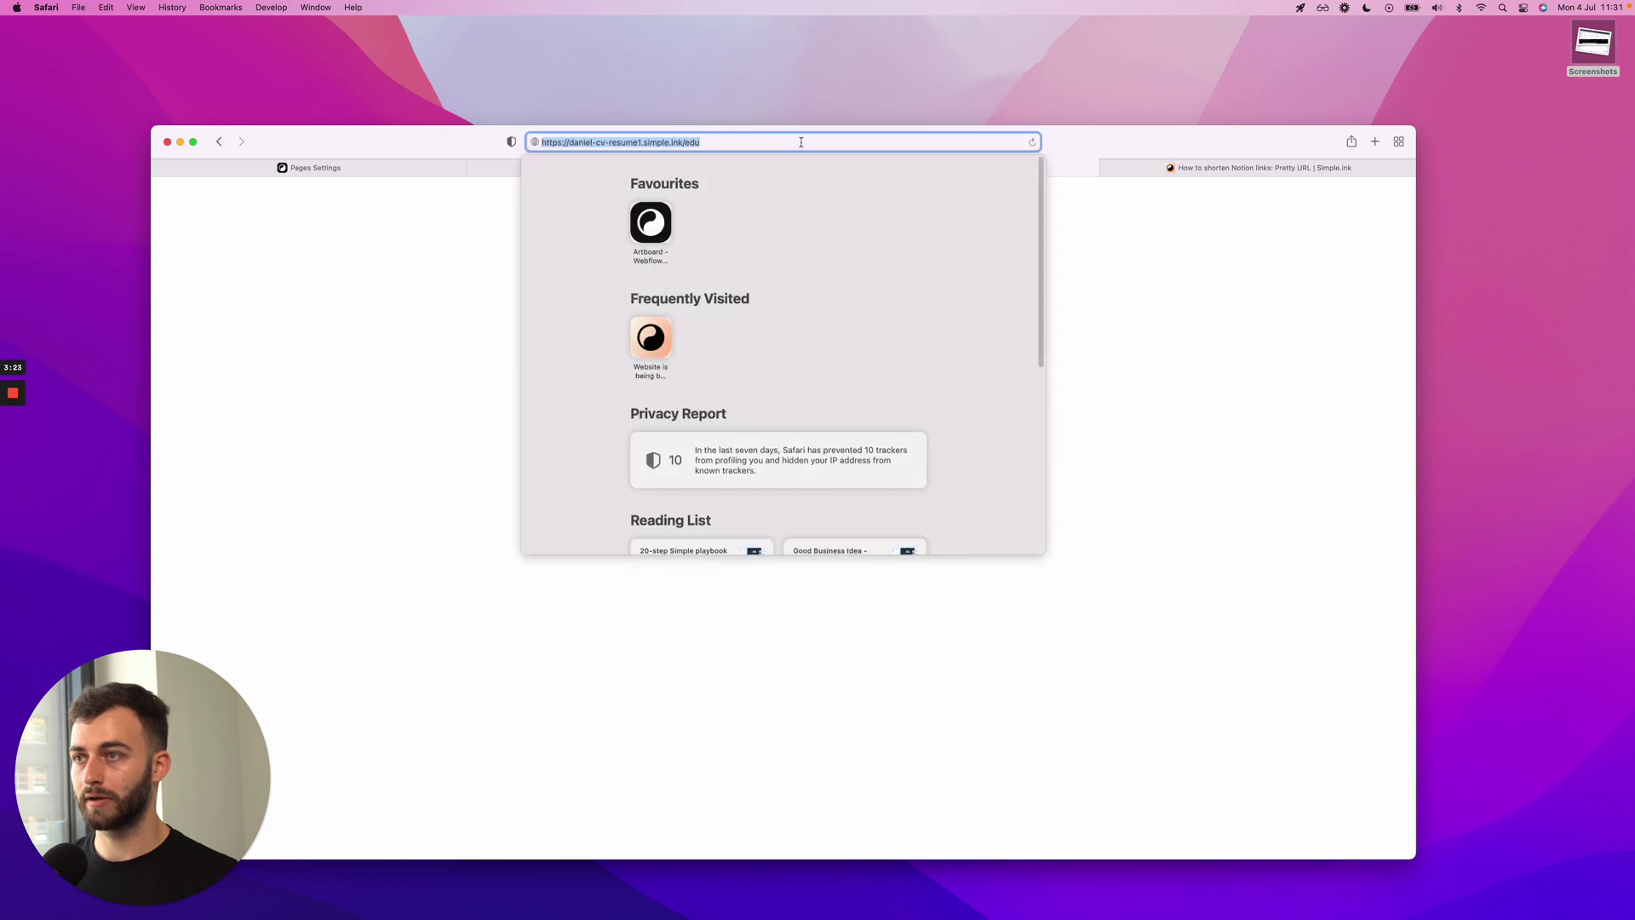
pyautogui.click(800, 143)
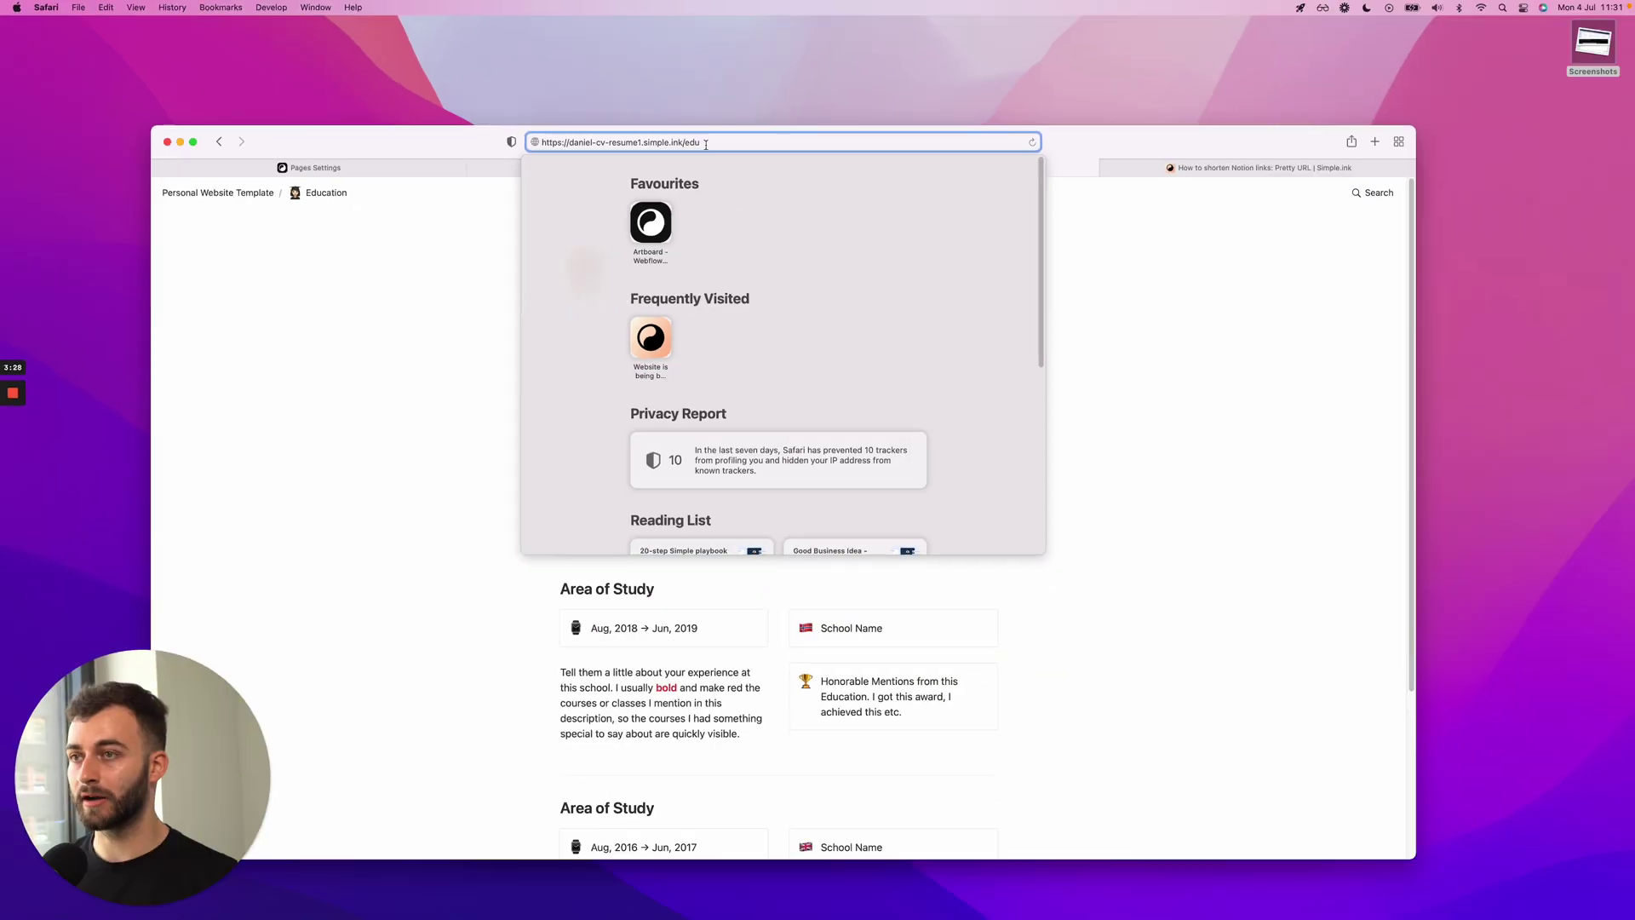
pyautogui.press('Return')
# Step: Compare the pretty URL guide article with the live Education page served at /edu
pyautogui.click(1218, 171)
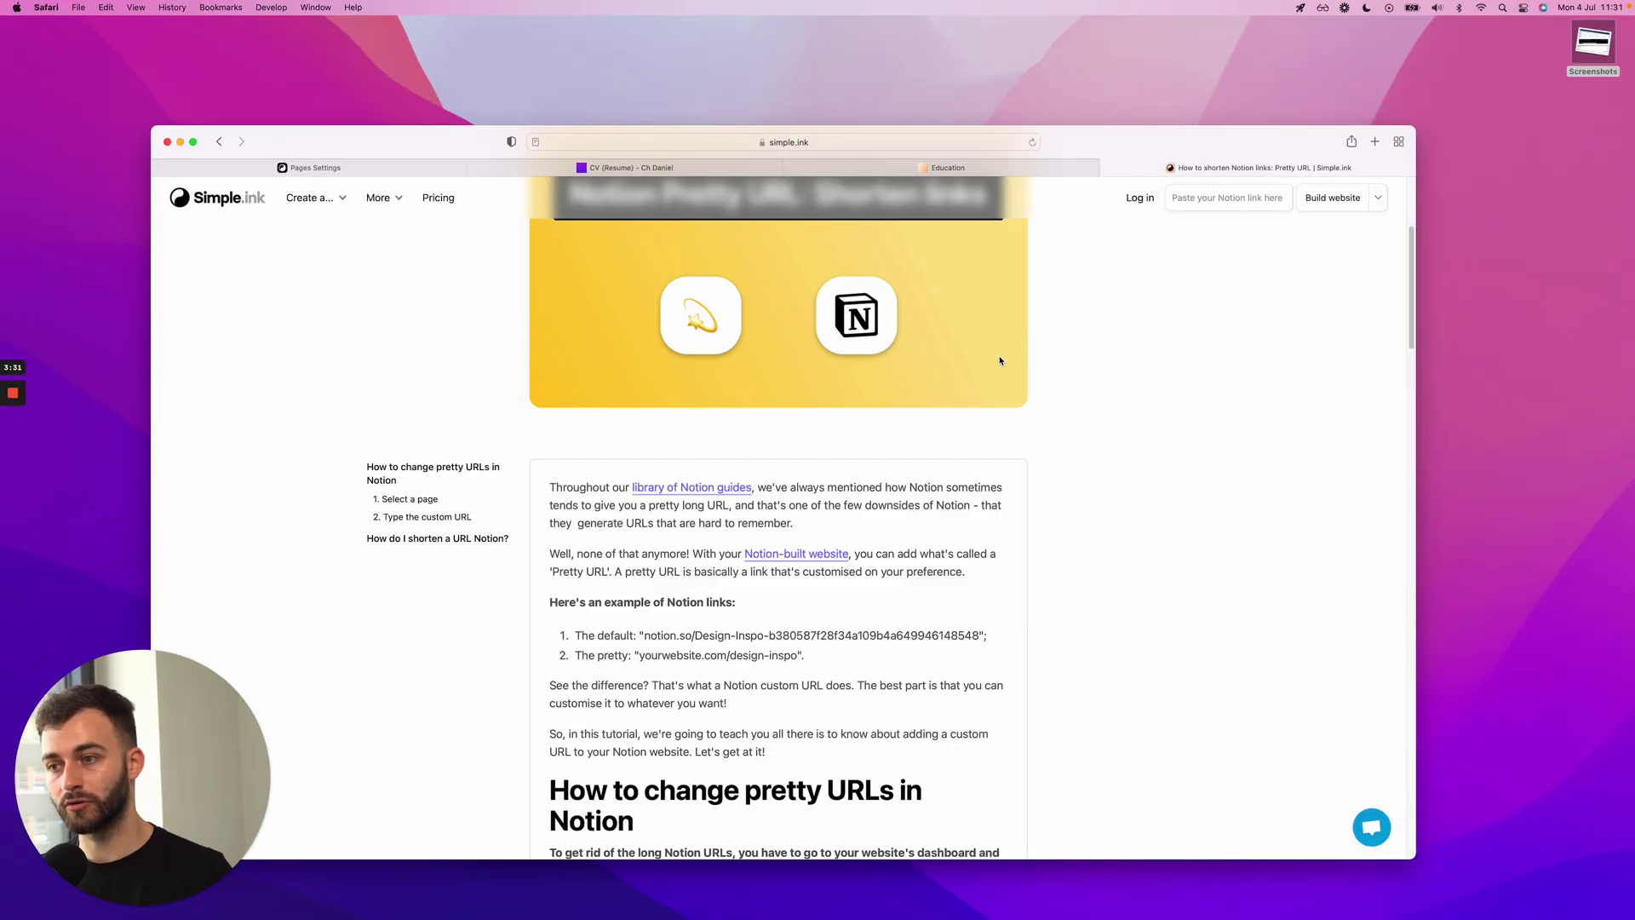
pyautogui.scroll(-1, 930, 393)
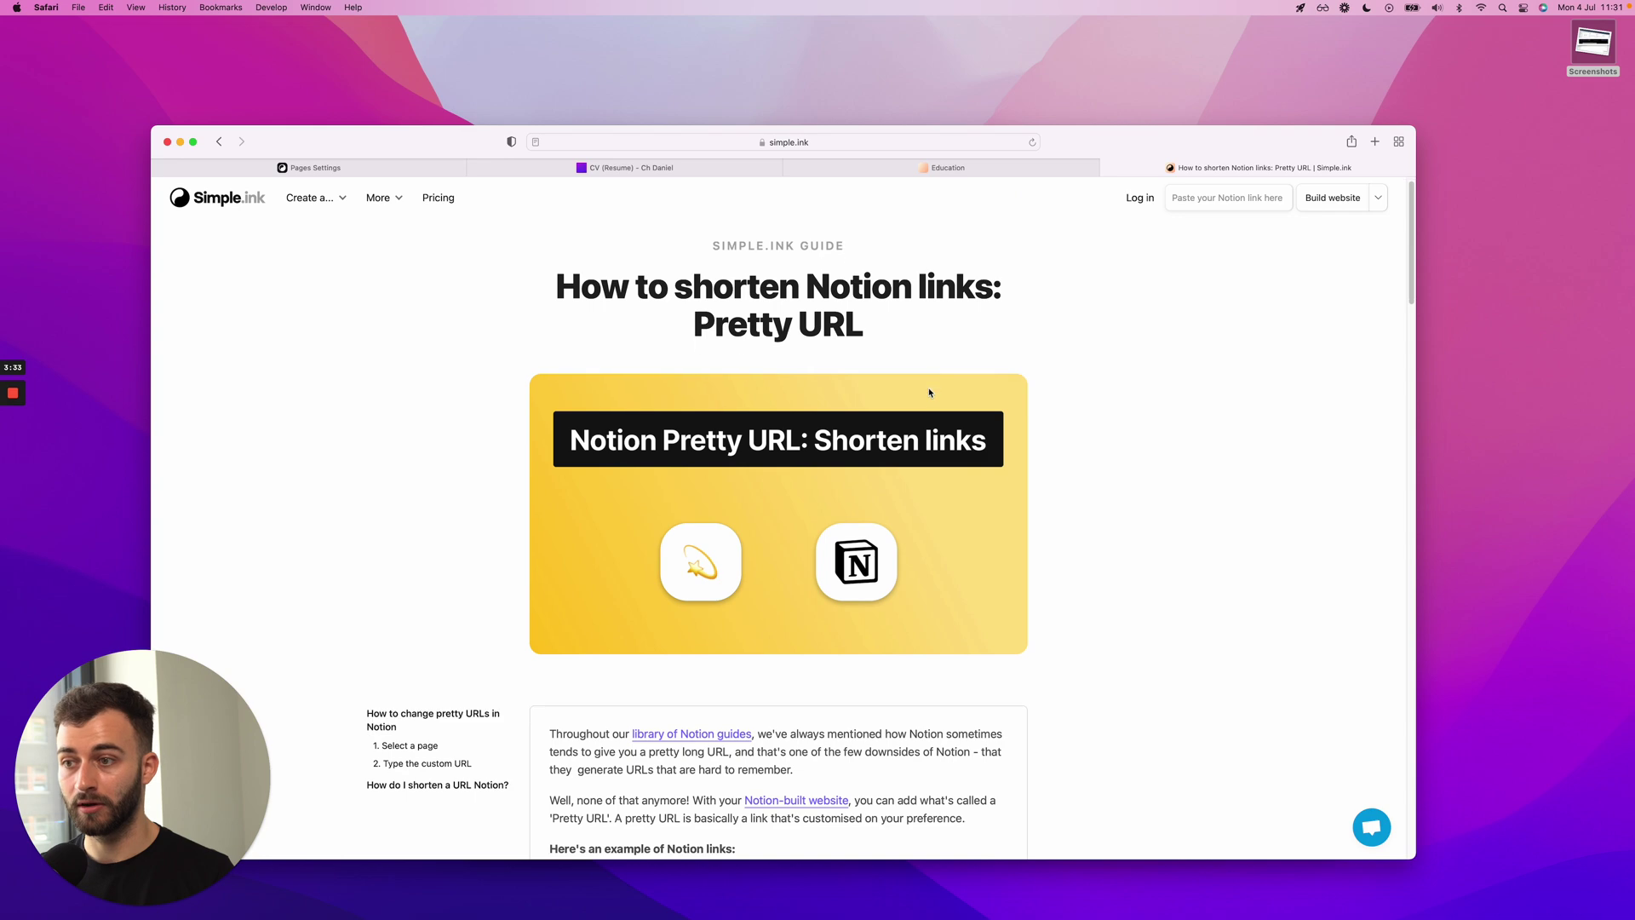
pyautogui.click(941, 171)
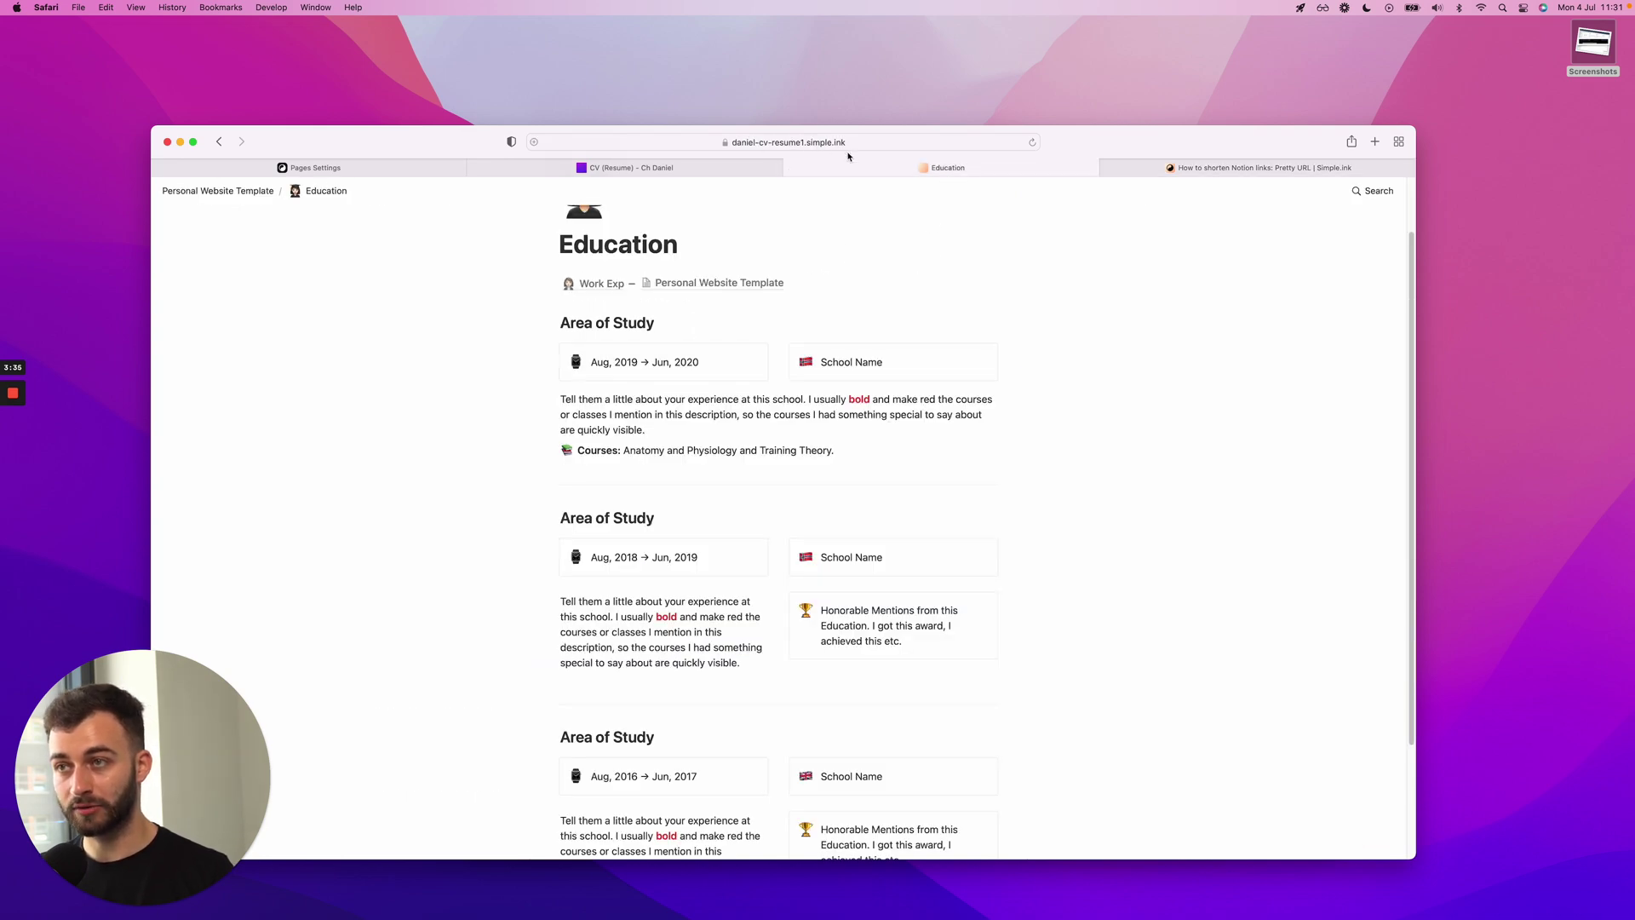
pyautogui.click(1179, 168)
pyautogui.scroll(-6, 880, 546)
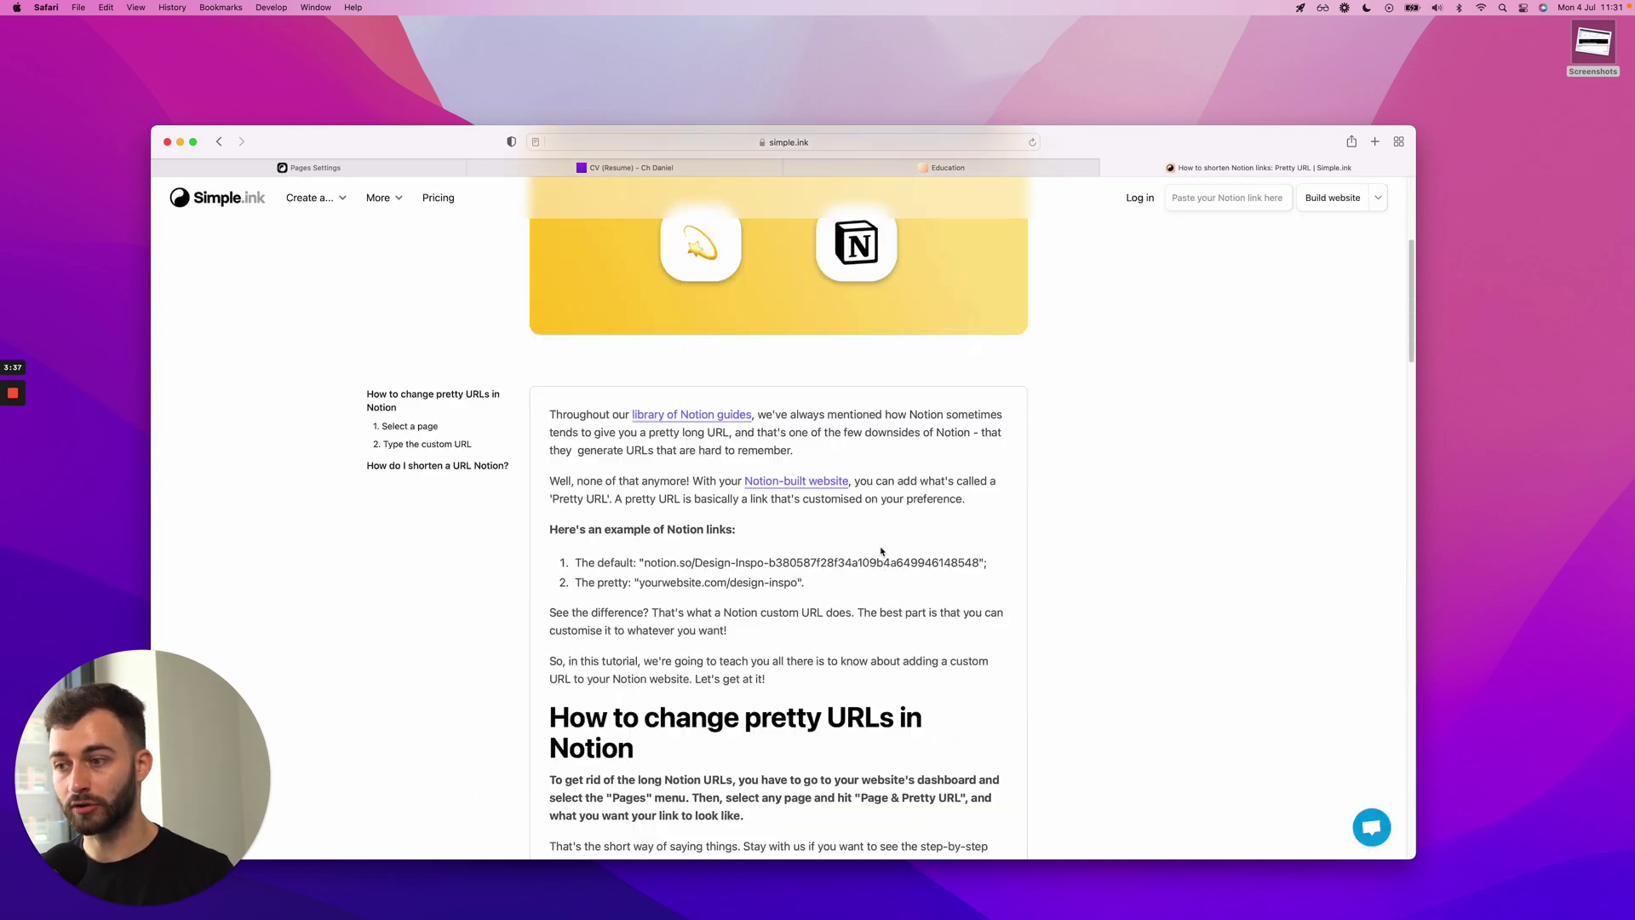
pyautogui.click(945, 167)
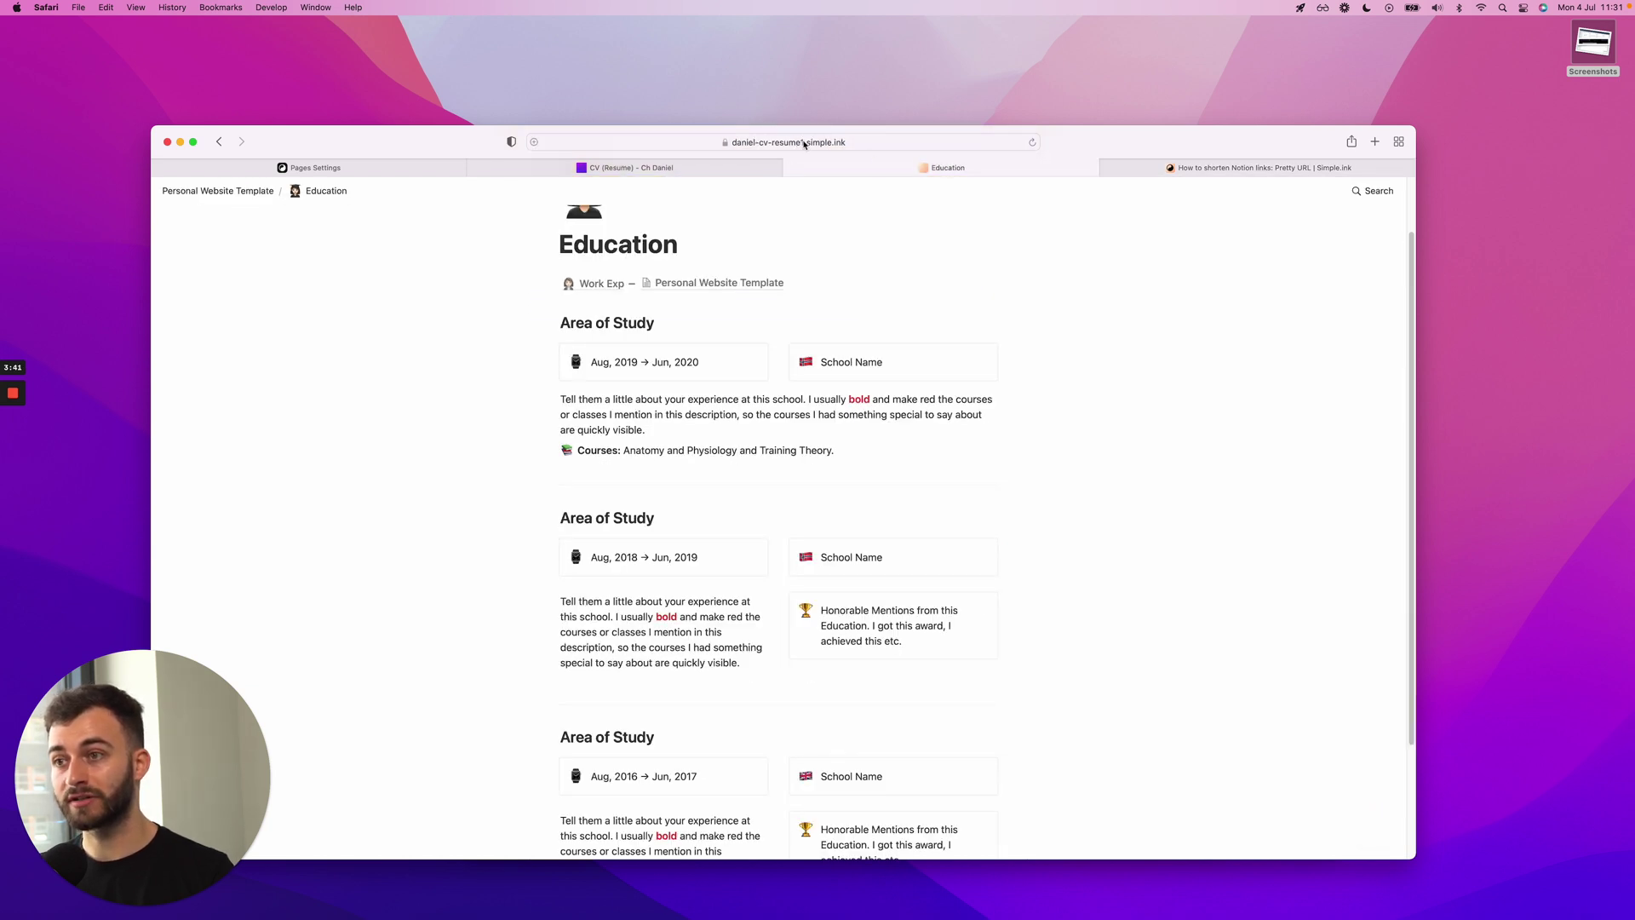
# Step: Try the long slug '-123081238d98fa9s8f90' on edu, view Password settings, then close without saving
pyautogui.click(381, 168)
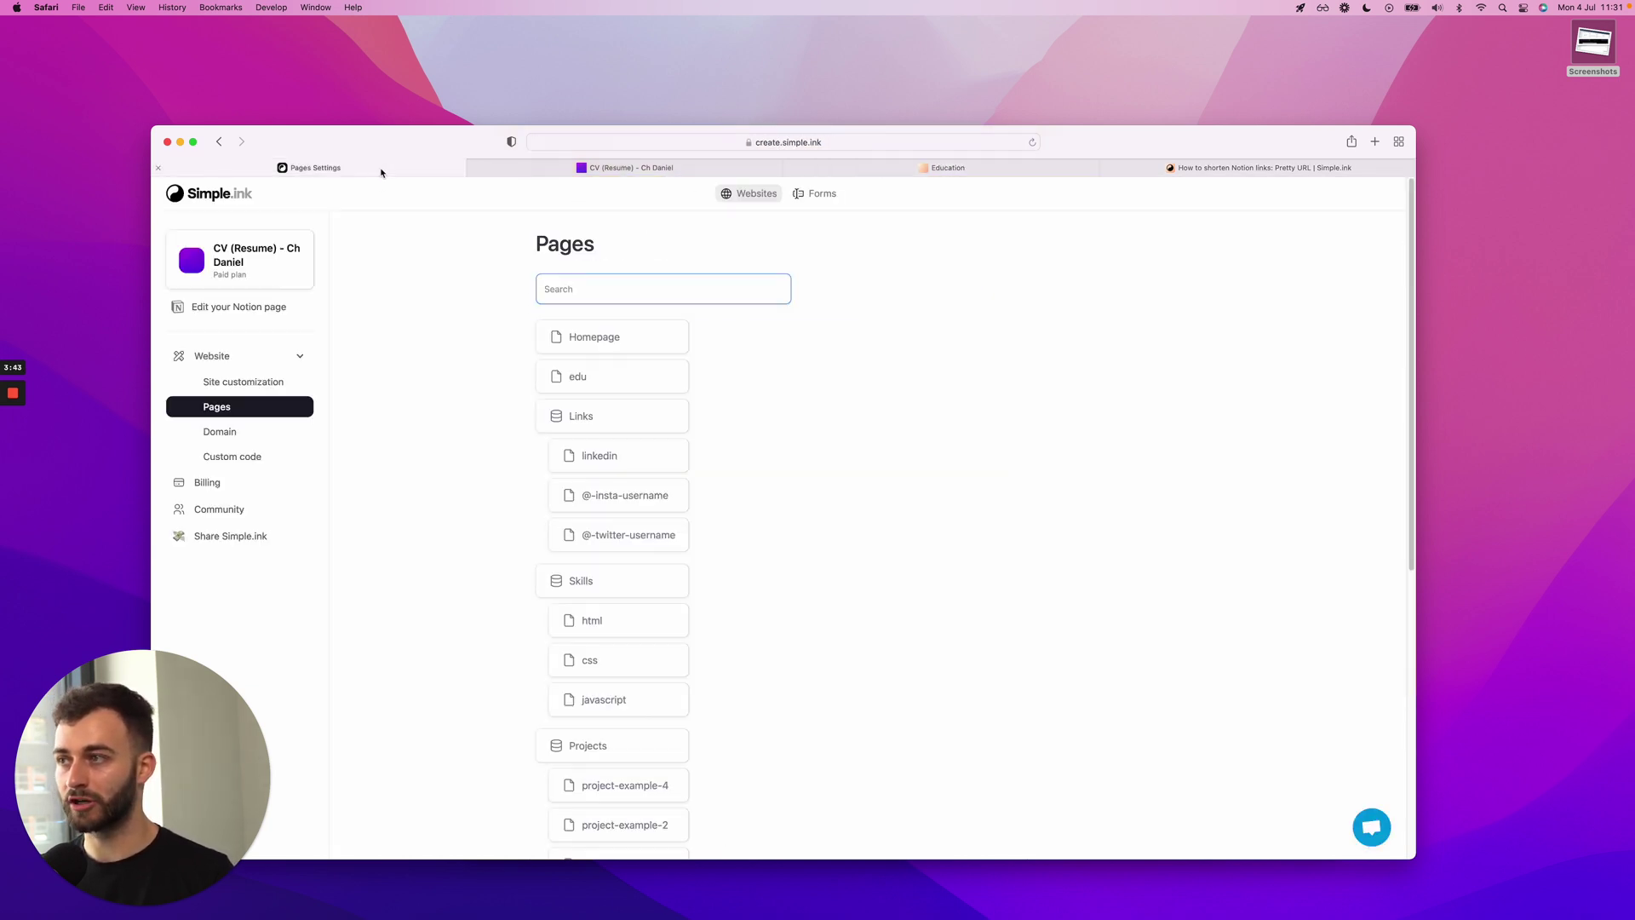
pyautogui.click(621, 373)
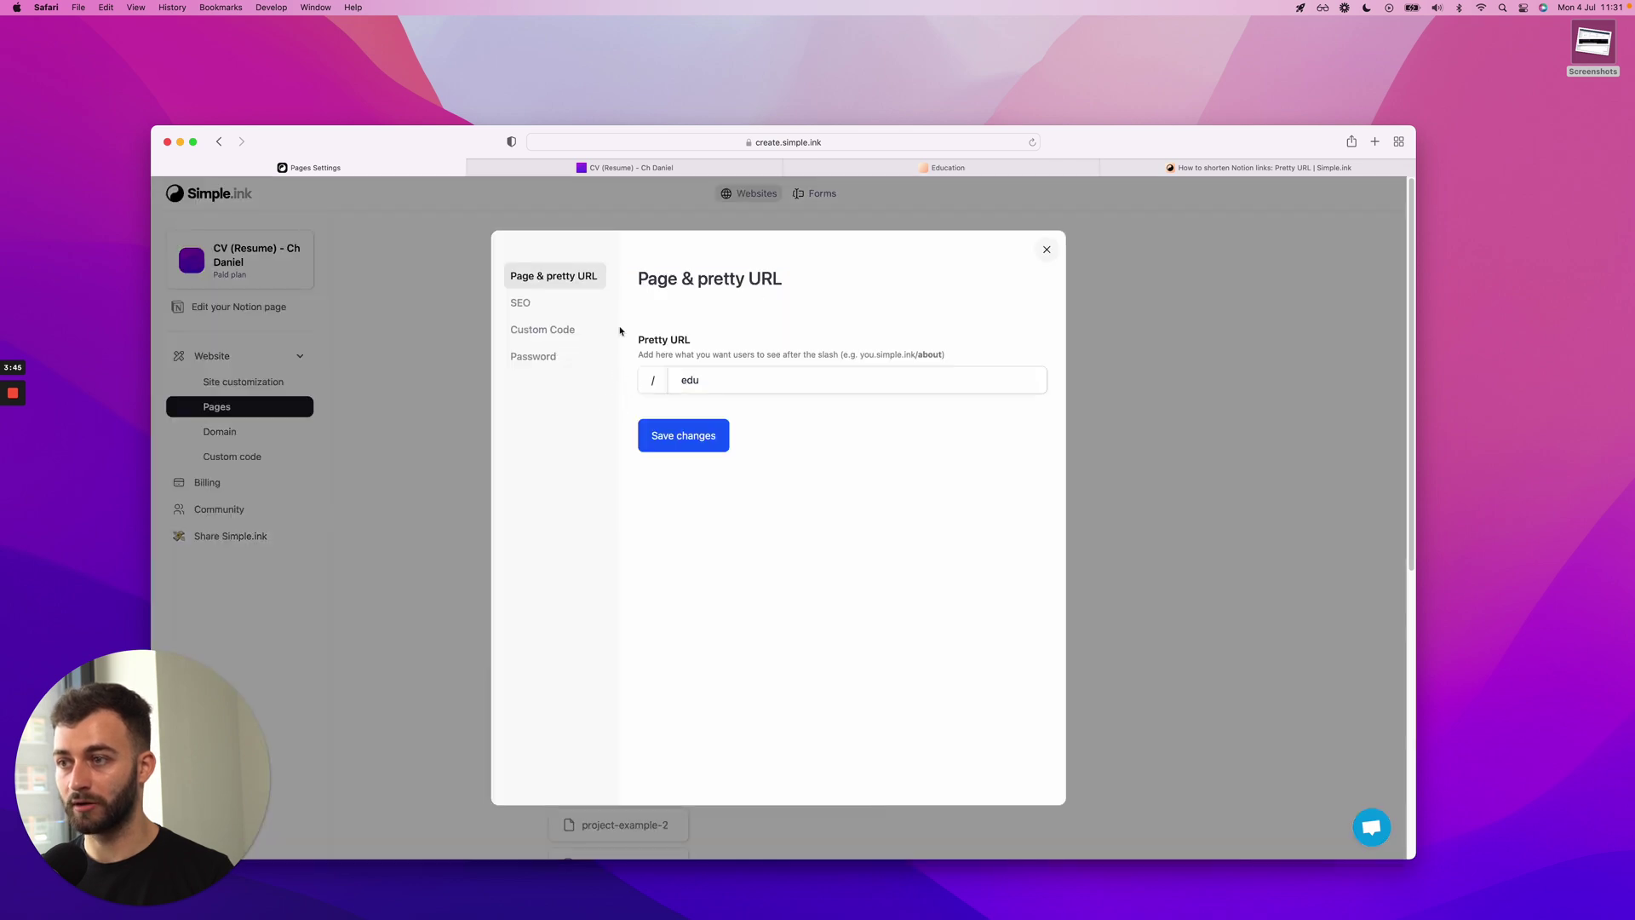
pyautogui.click(767, 374)
pyautogui.write('-123081238d98fa9s8f90')
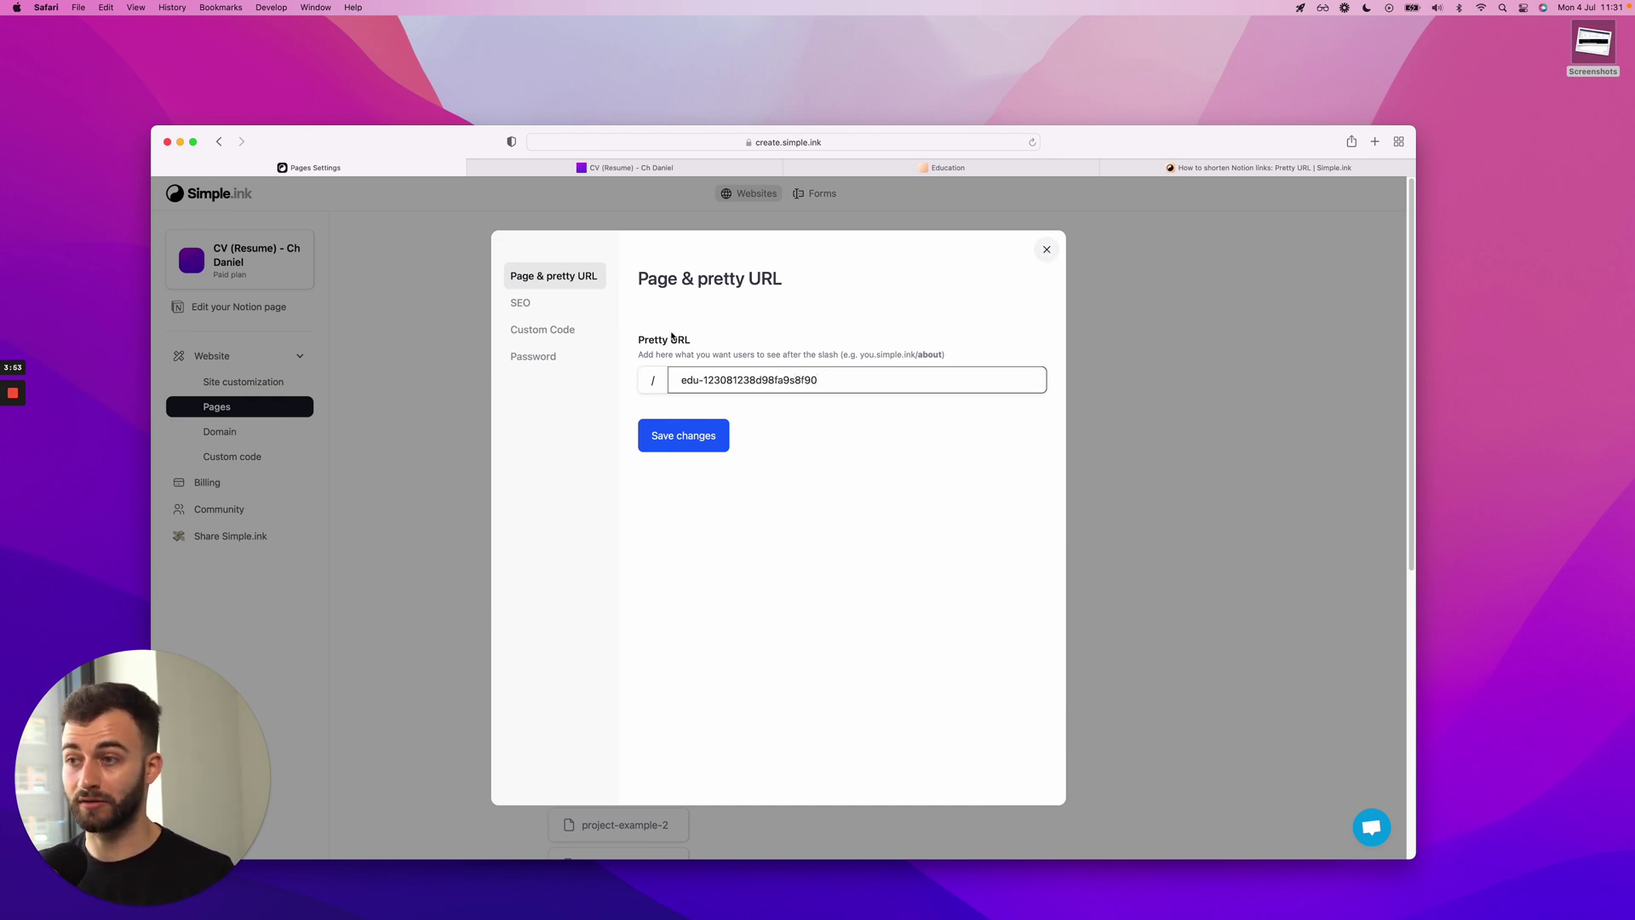
pyautogui.click(538, 356)
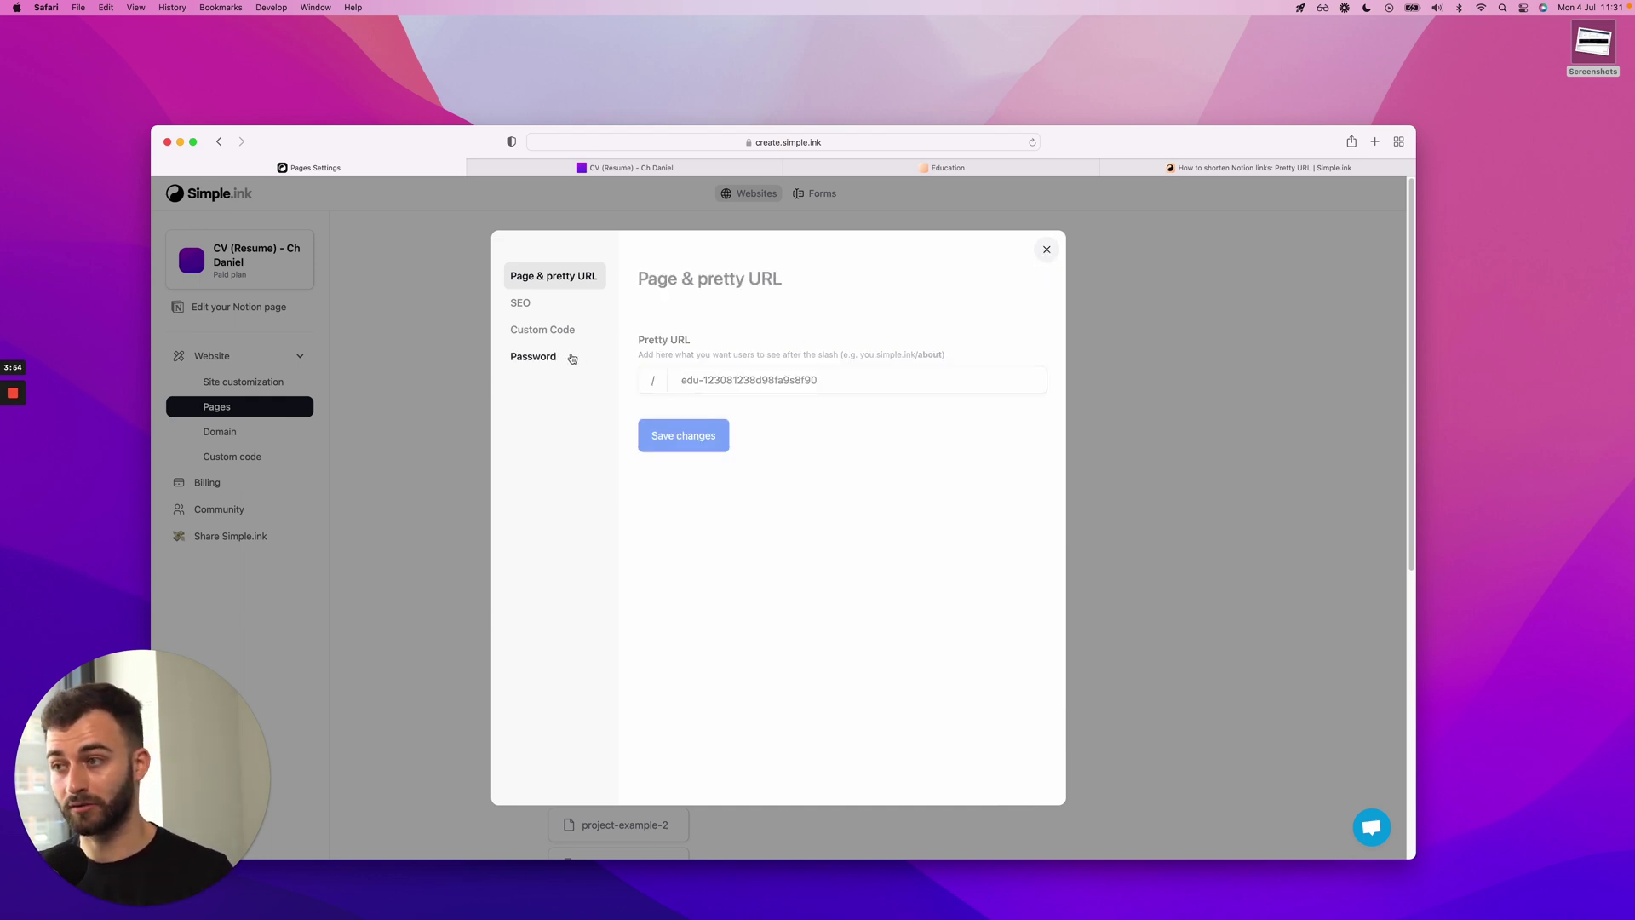
pyautogui.click(532, 277)
pyautogui.click(1051, 249)
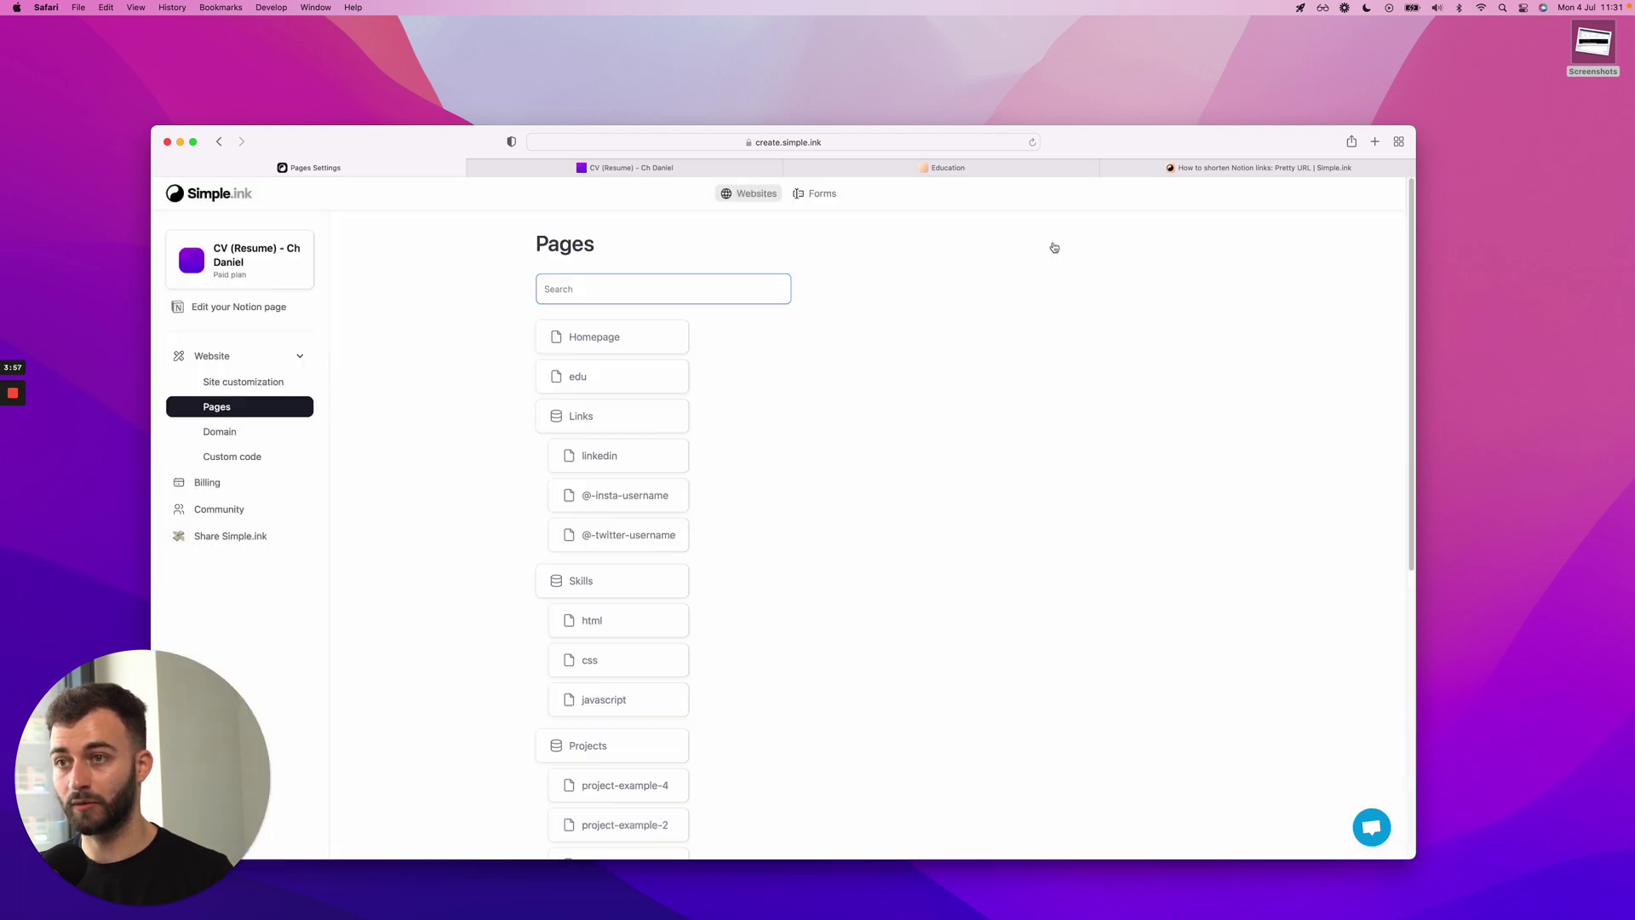
# Step: Scroll to the closing section of the guide on shortening Notion links
pyautogui.click(1218, 171)
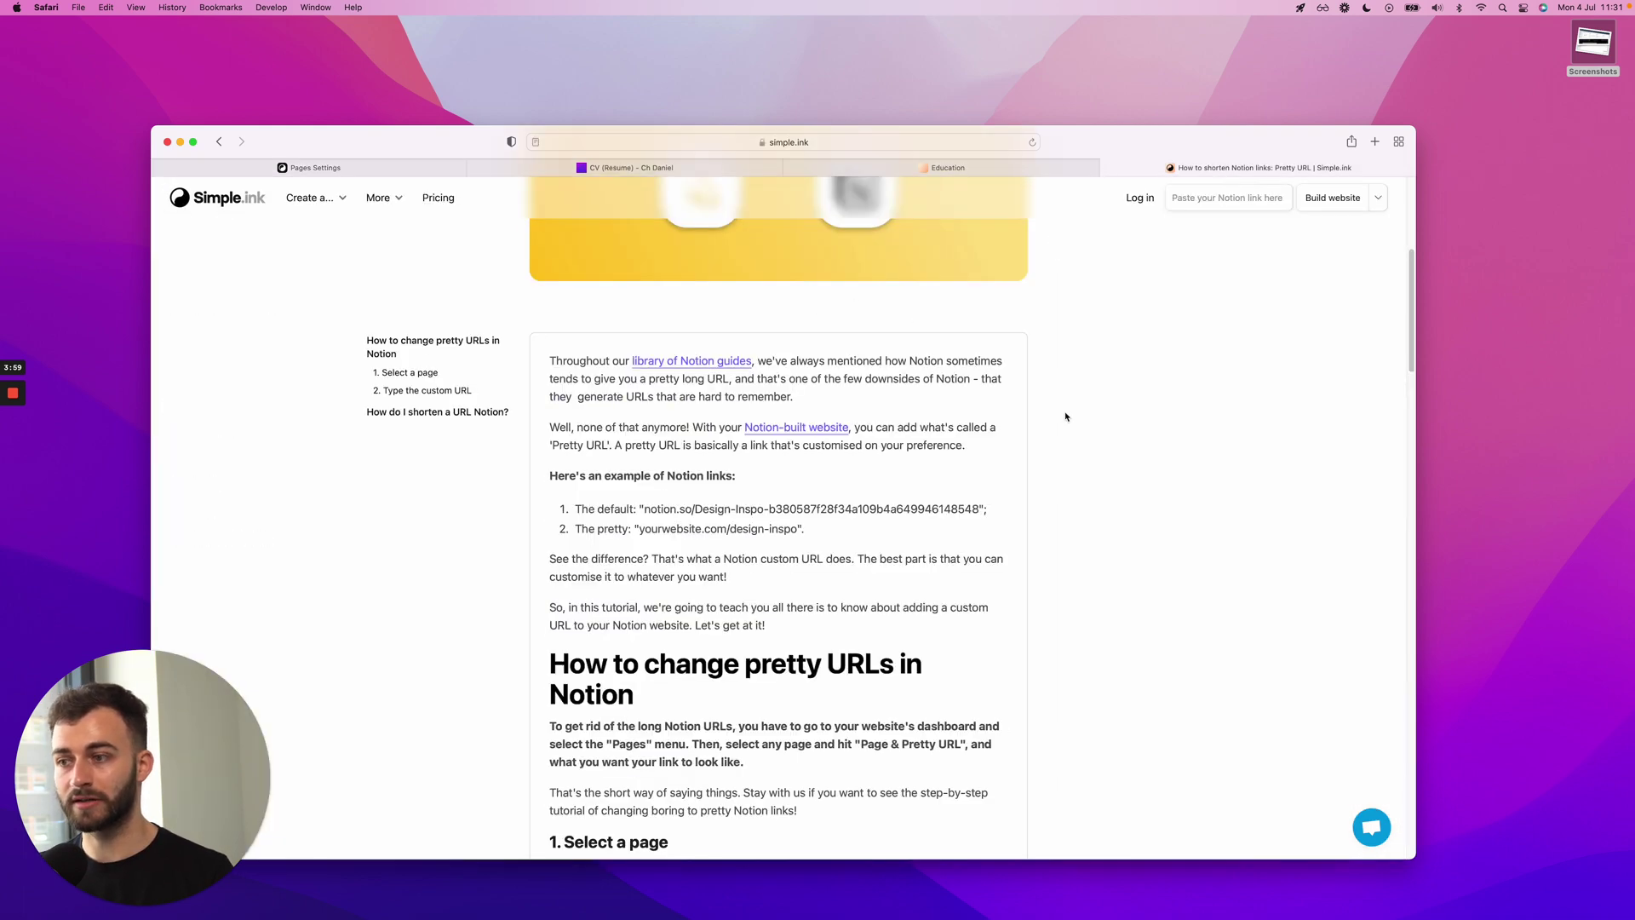
pyautogui.scroll(-15, 1066, 416)
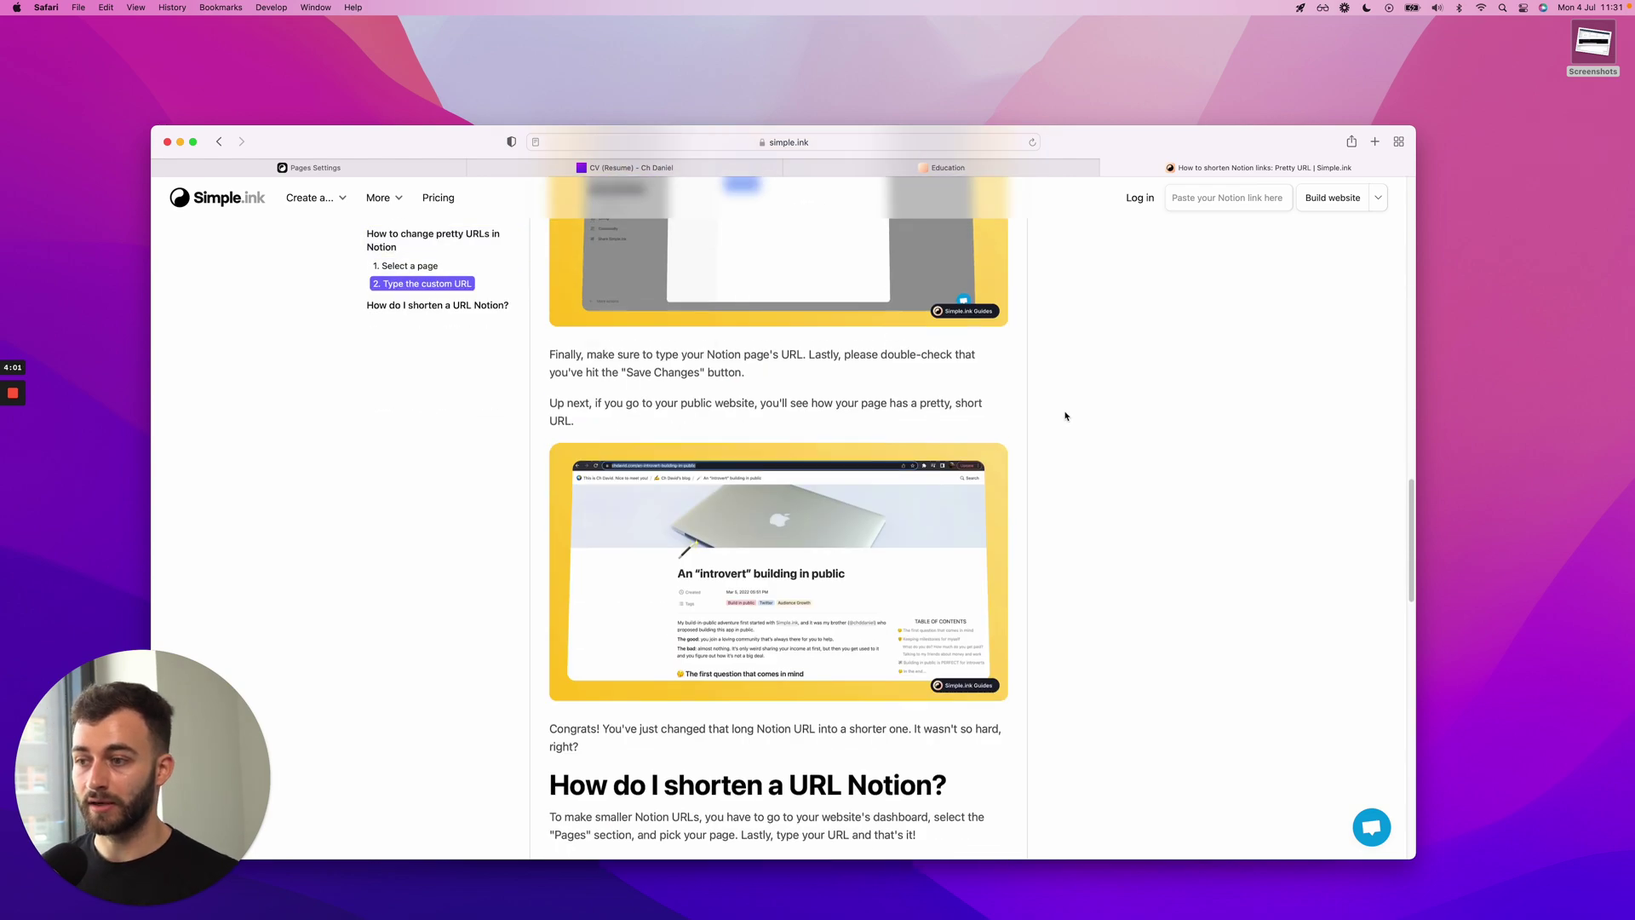
pyautogui.scroll(-5, 1066, 416)
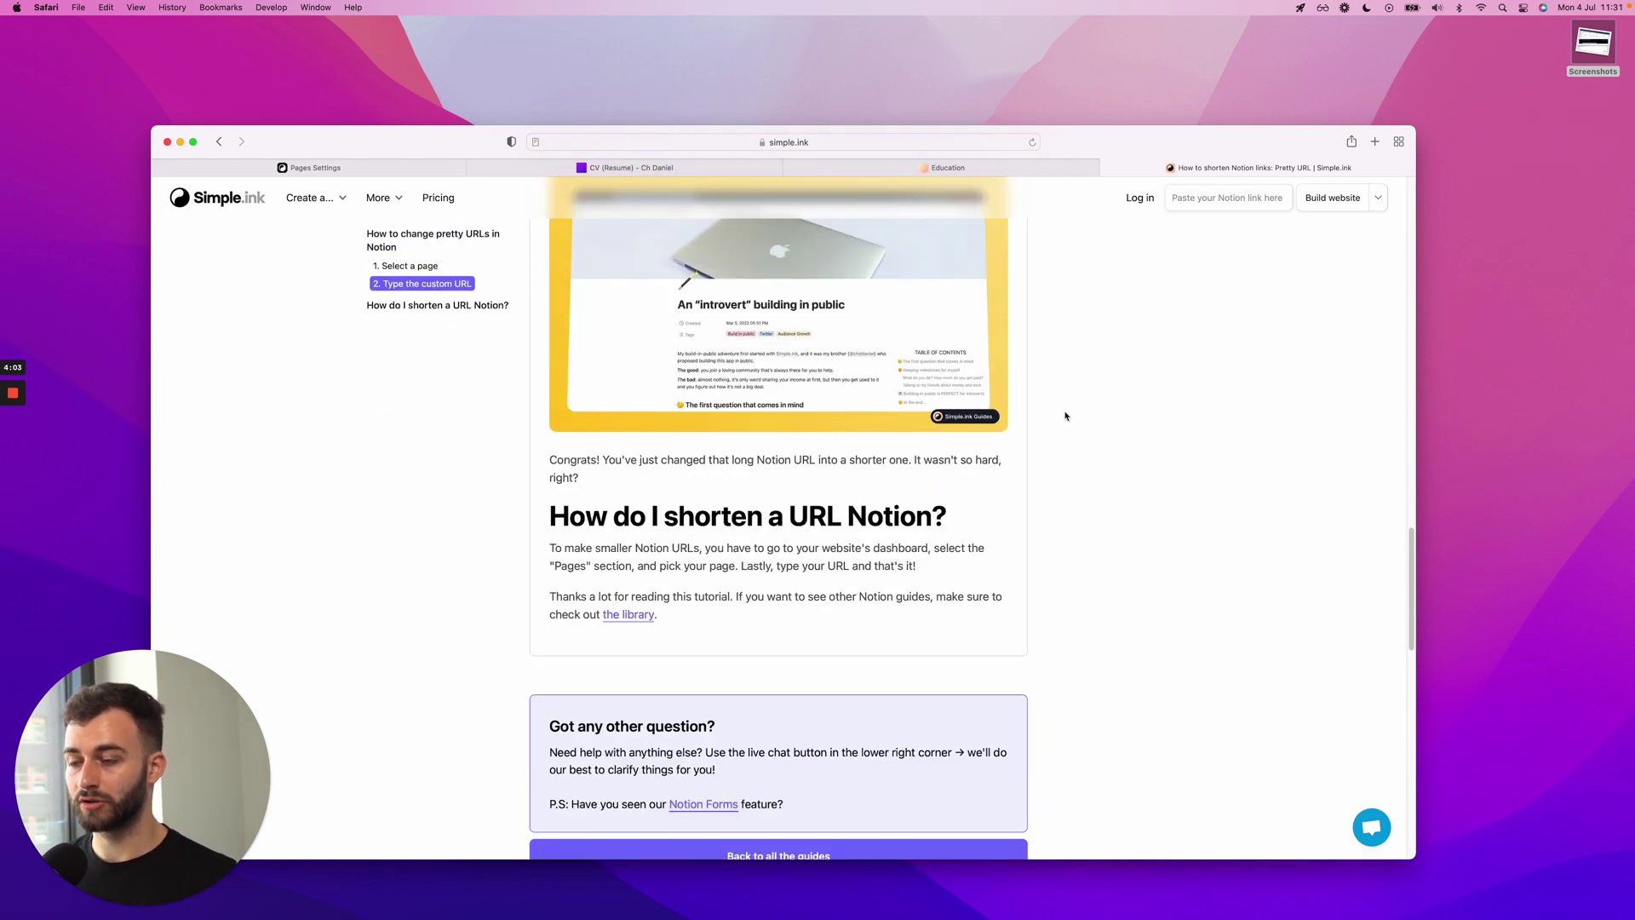